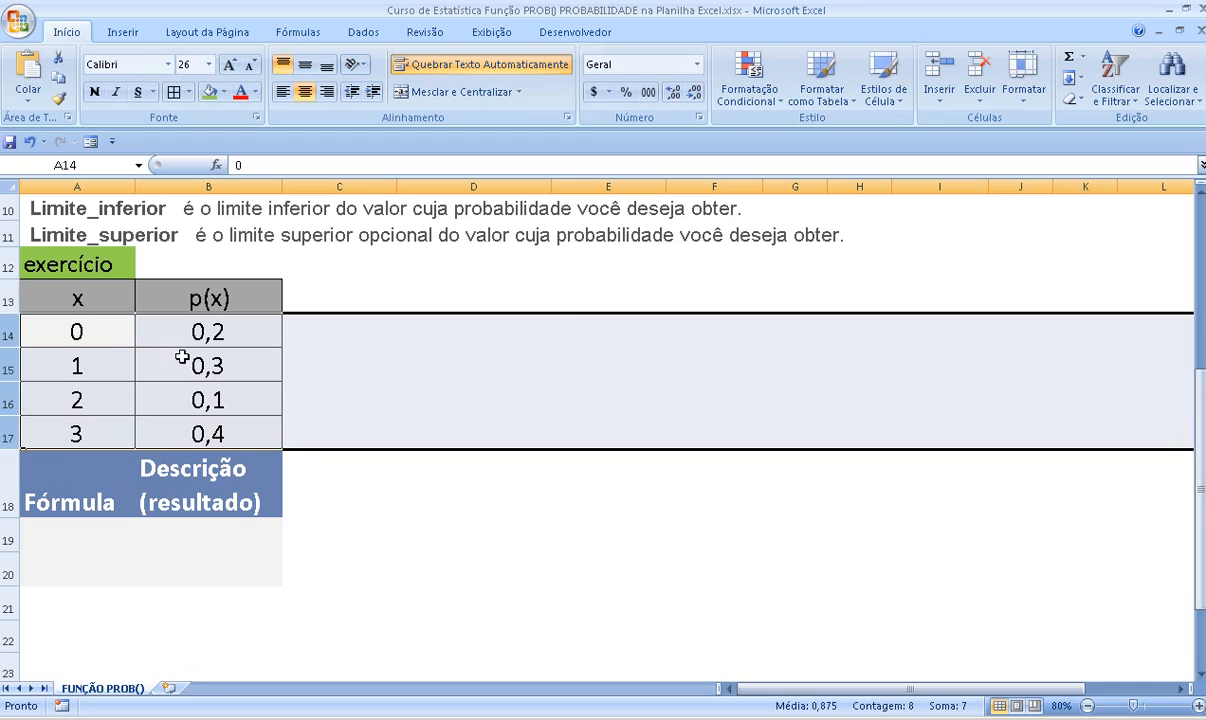
Examine each x value and its matching p(x) probability in the exercise table, rows 14 to 17.
left_click(105, 316)
left_click(192, 322)
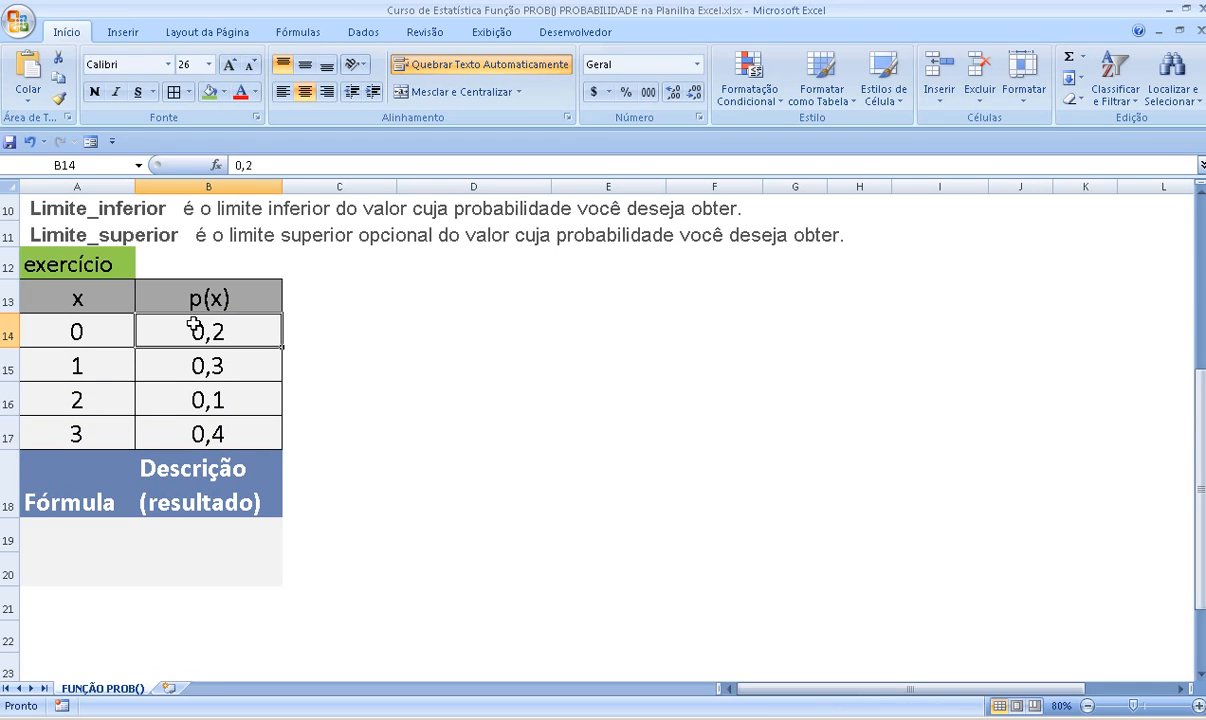
left_click(100, 361)
left_click(215, 354)
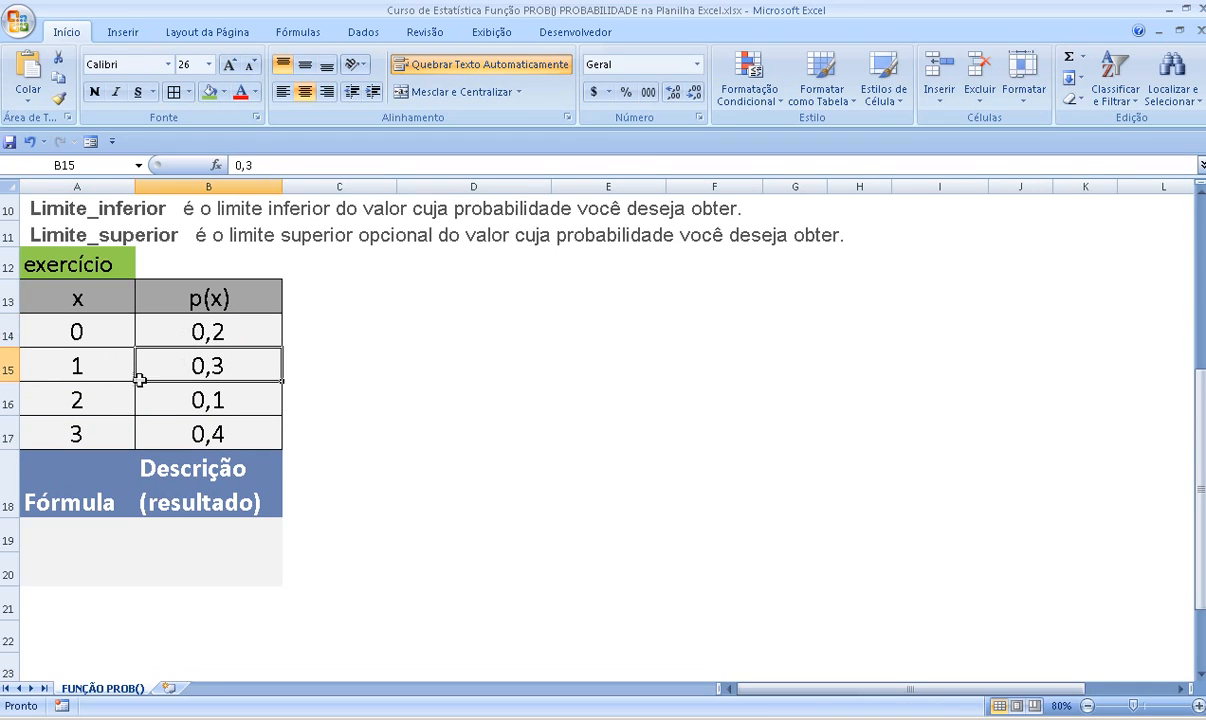
left_click(70, 393)
left_click(178, 394)
left_click(103, 426)
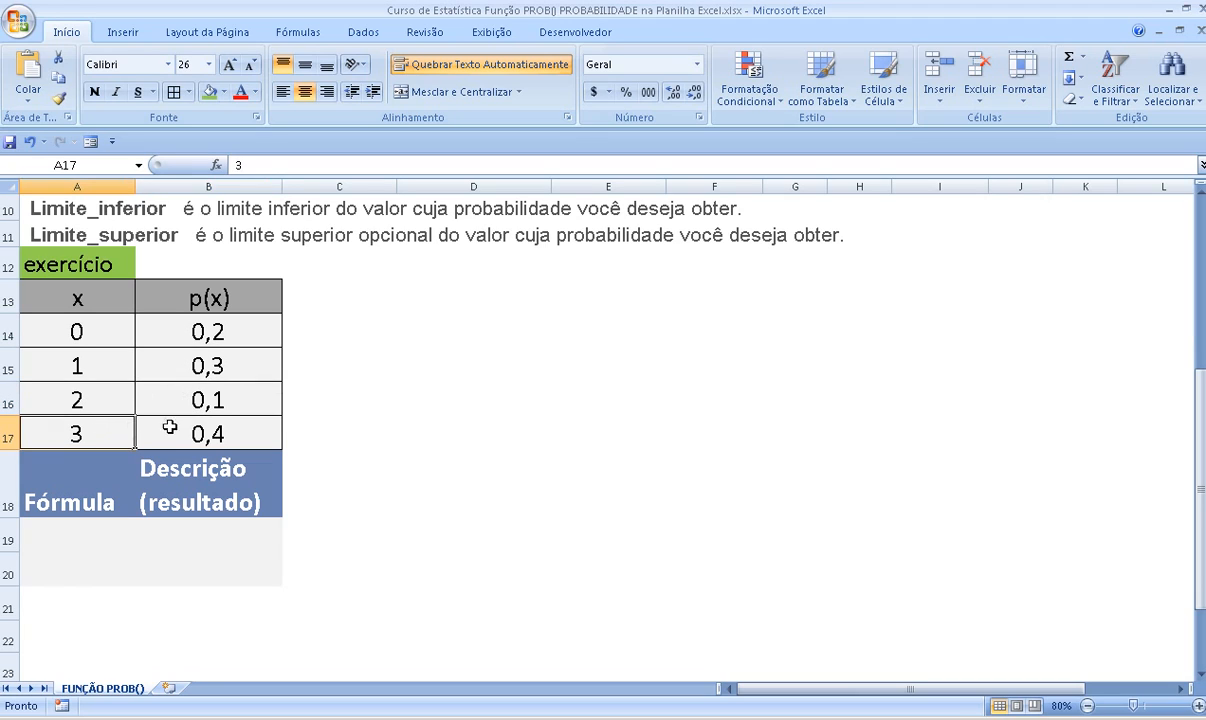
left_click(166, 424)
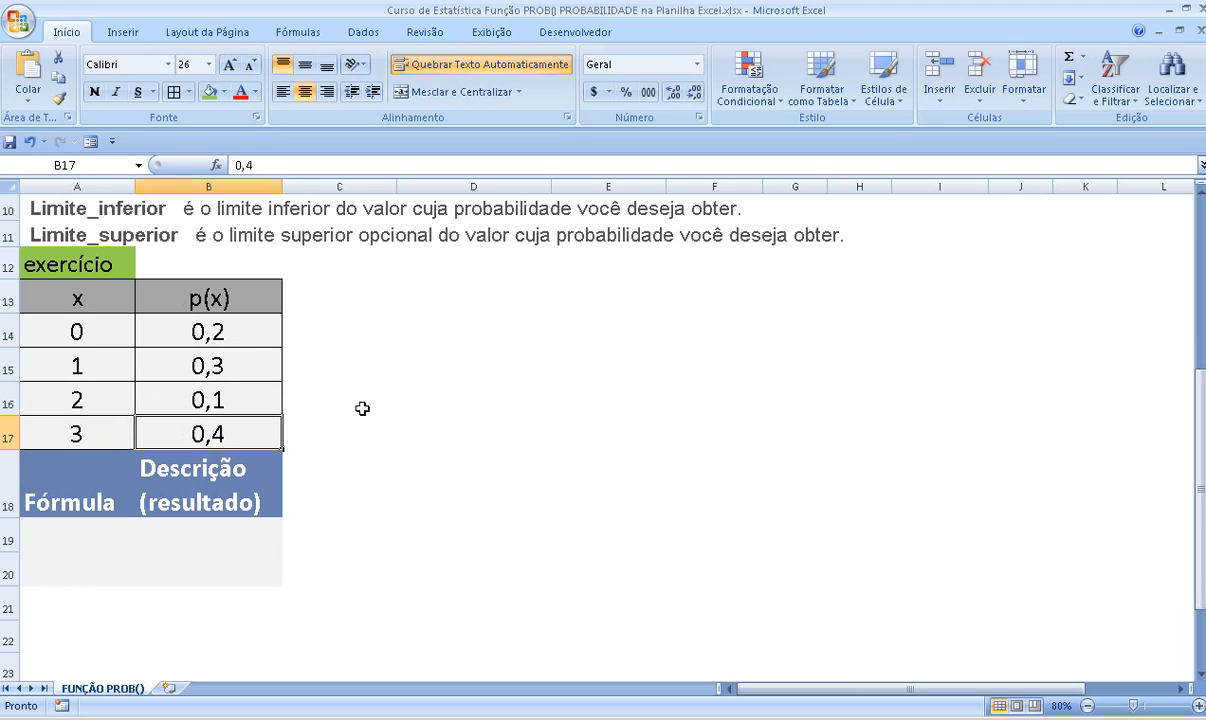
Enter the label "soma de p(x)" in cell D17.
left_click(409, 428)
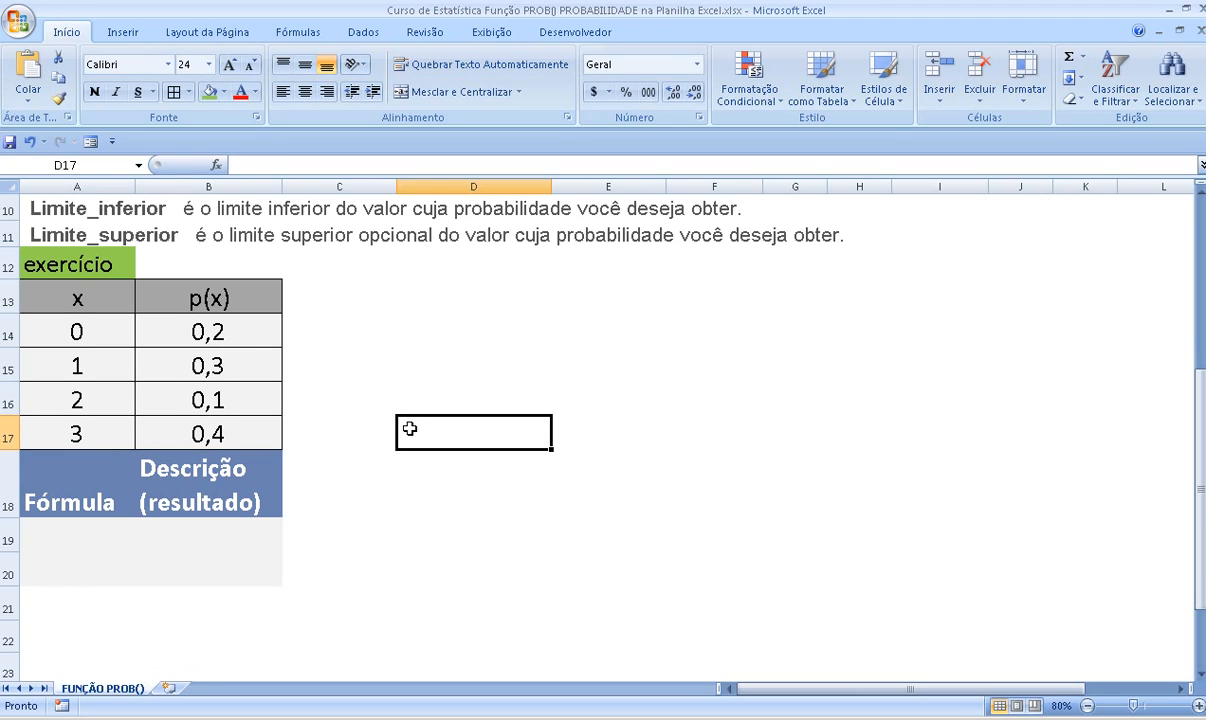
type("soma de ")
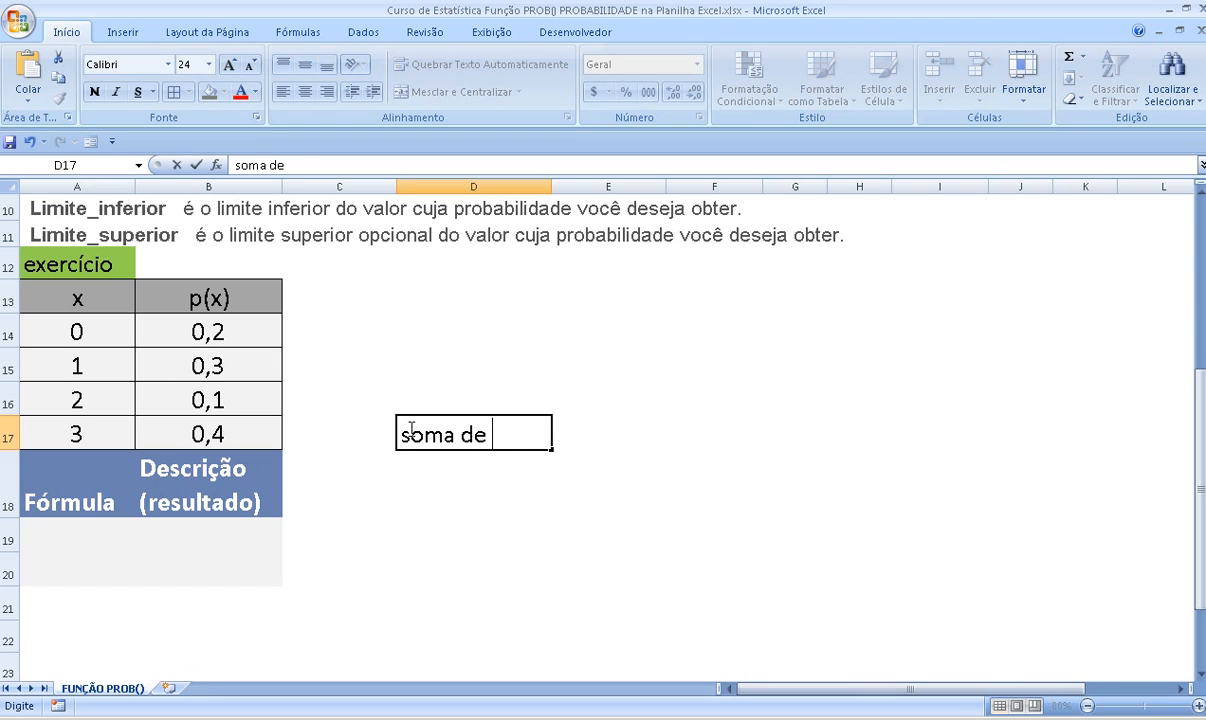
type("p(x)")
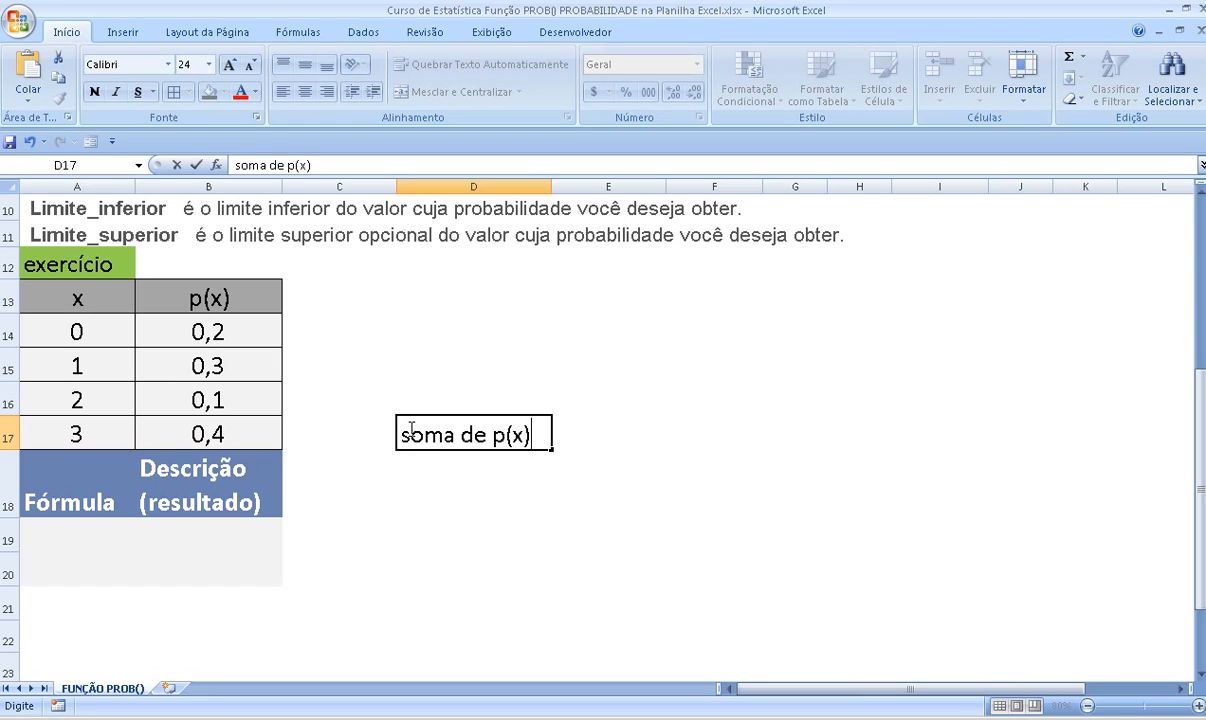
key("Return")
Sum the probabilities B14:B17 in cell E17 and colour the text of D17:E17 red.
key("Up")
key("Right")
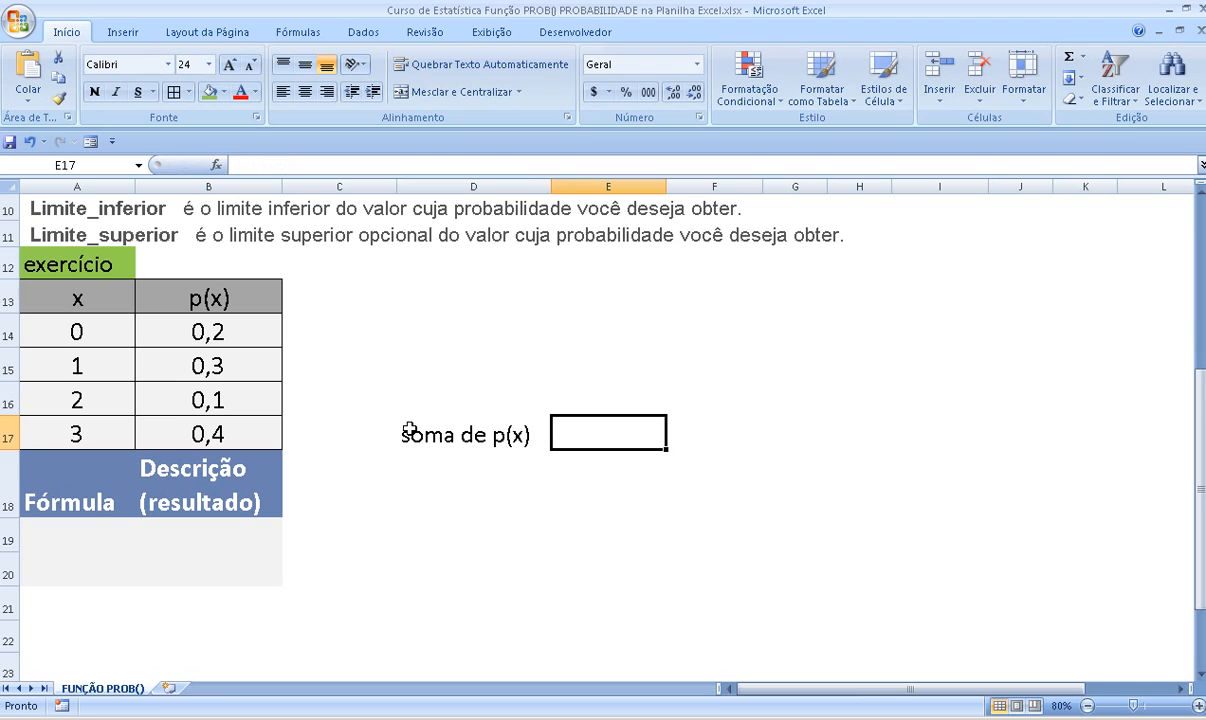
left_click(1069, 57)
left_click_drag(255, 325, 244, 429)
key("Return")
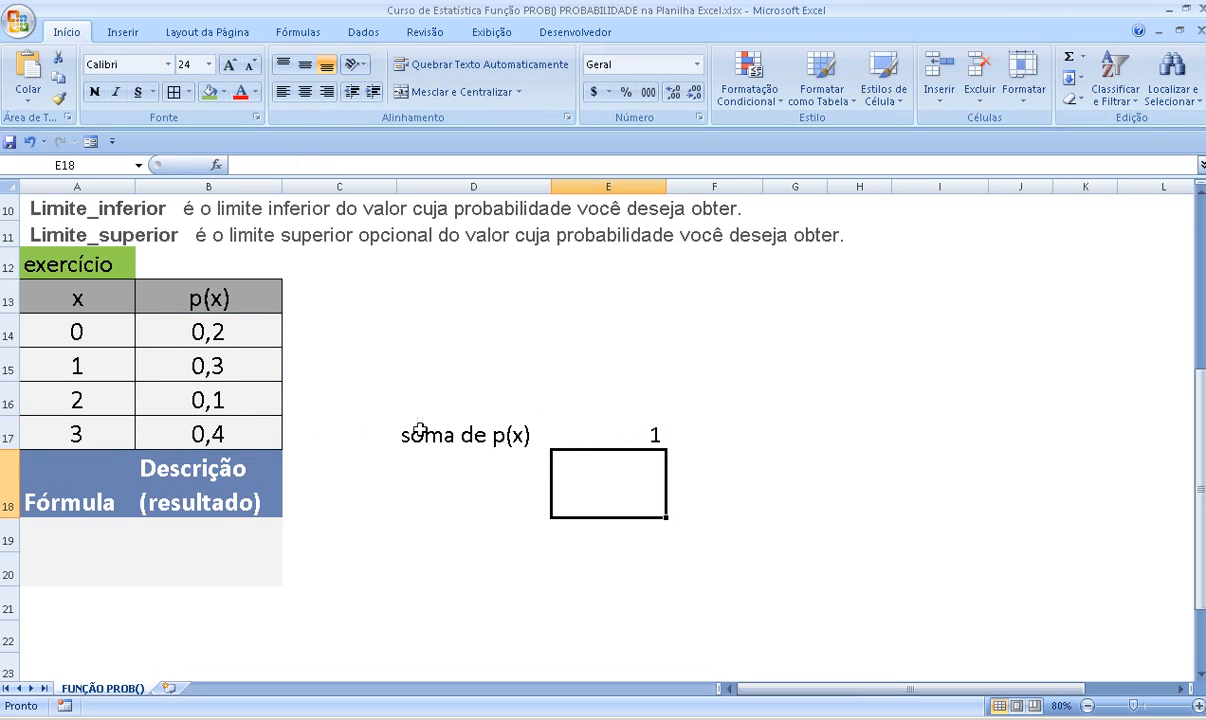
left_click_drag(424, 435, 635, 431)
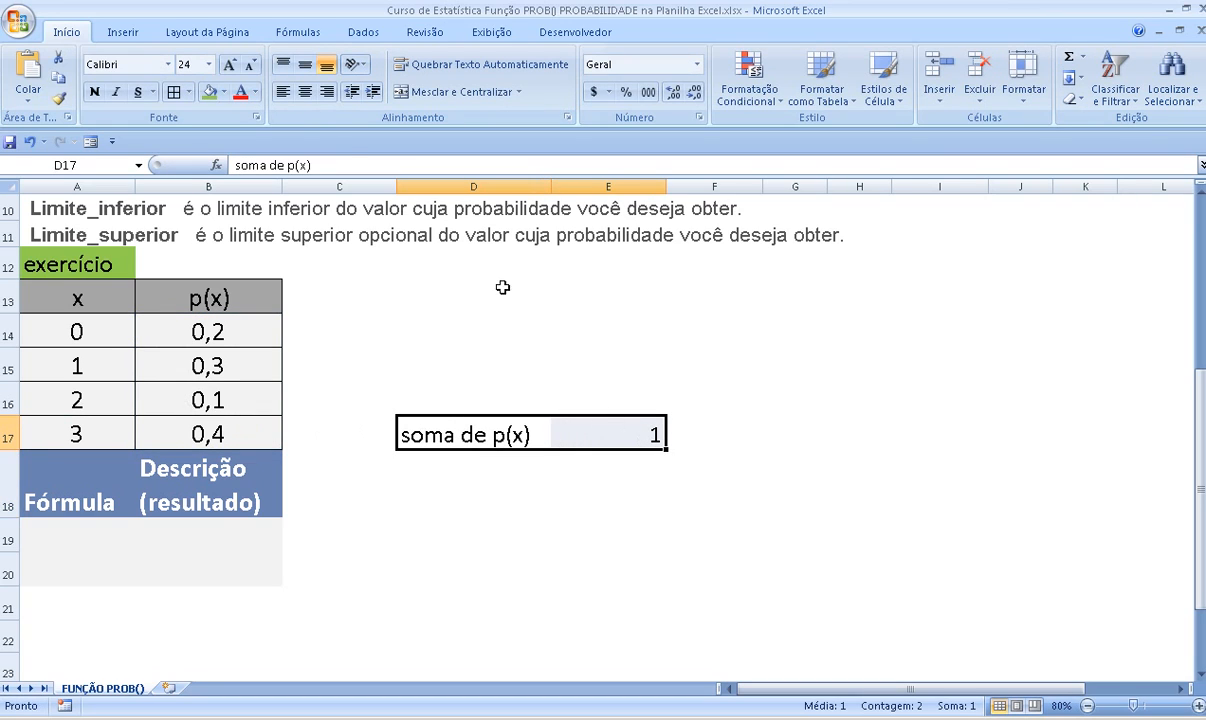
left_click(240, 92)
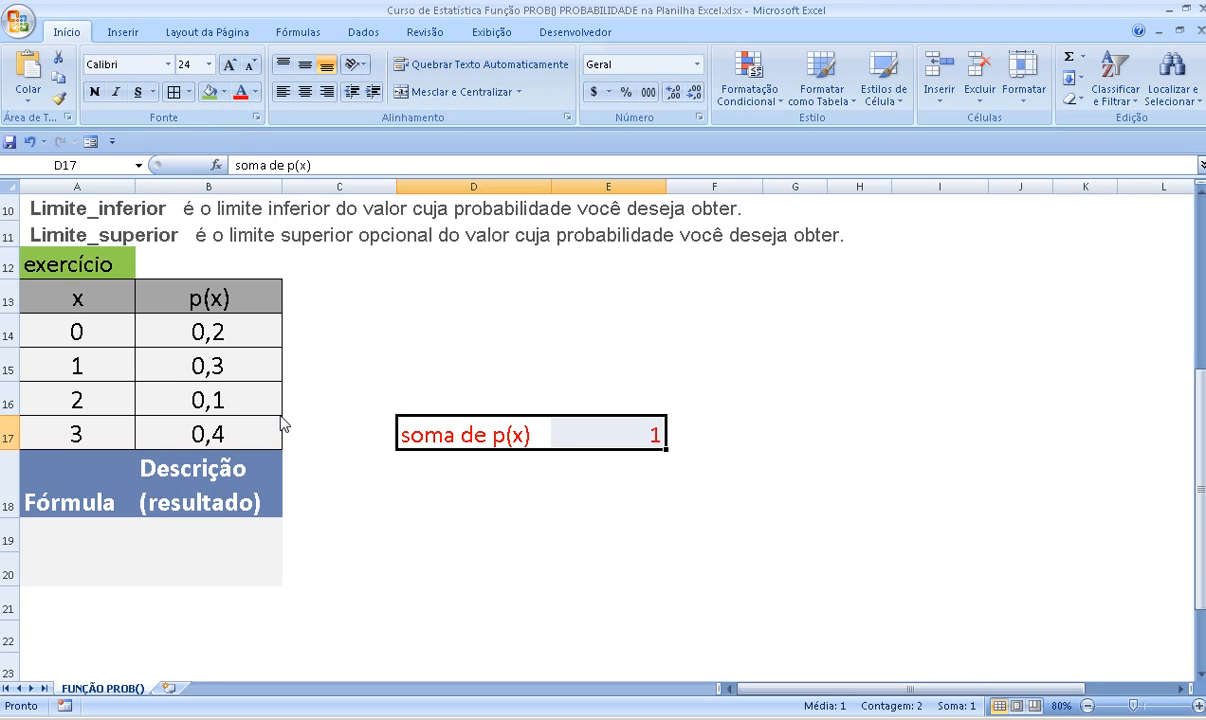
left_click(78, 535)
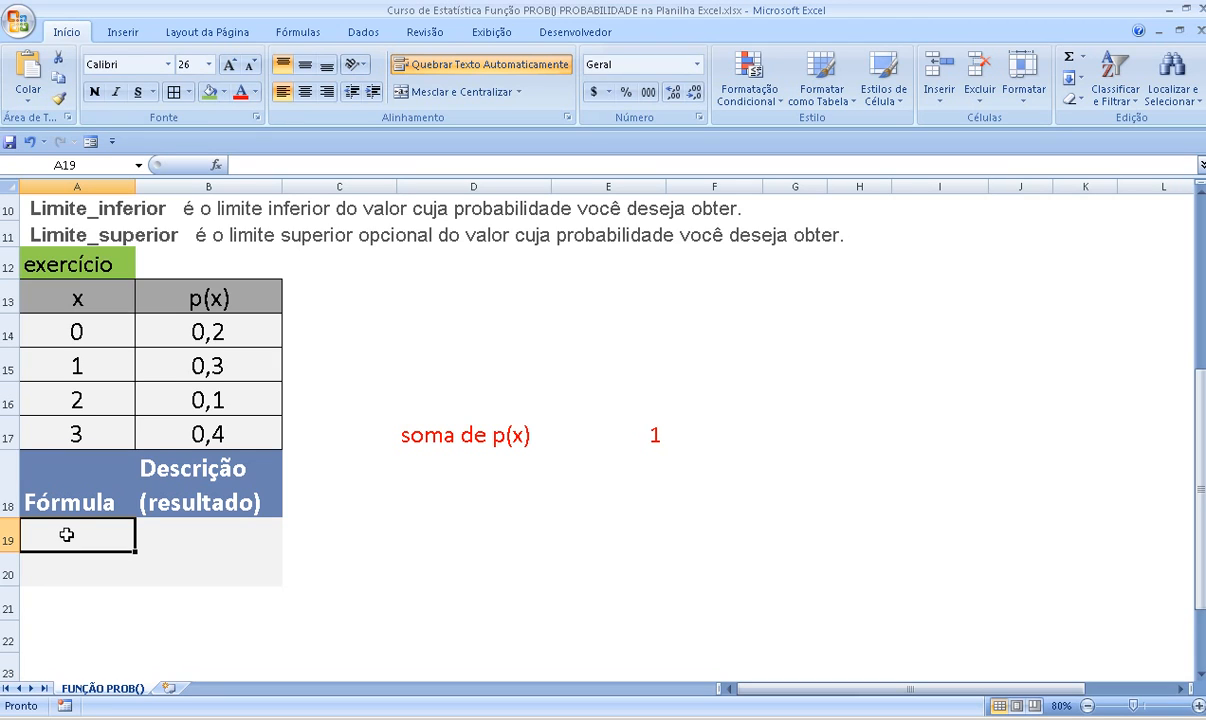
type("=prob")
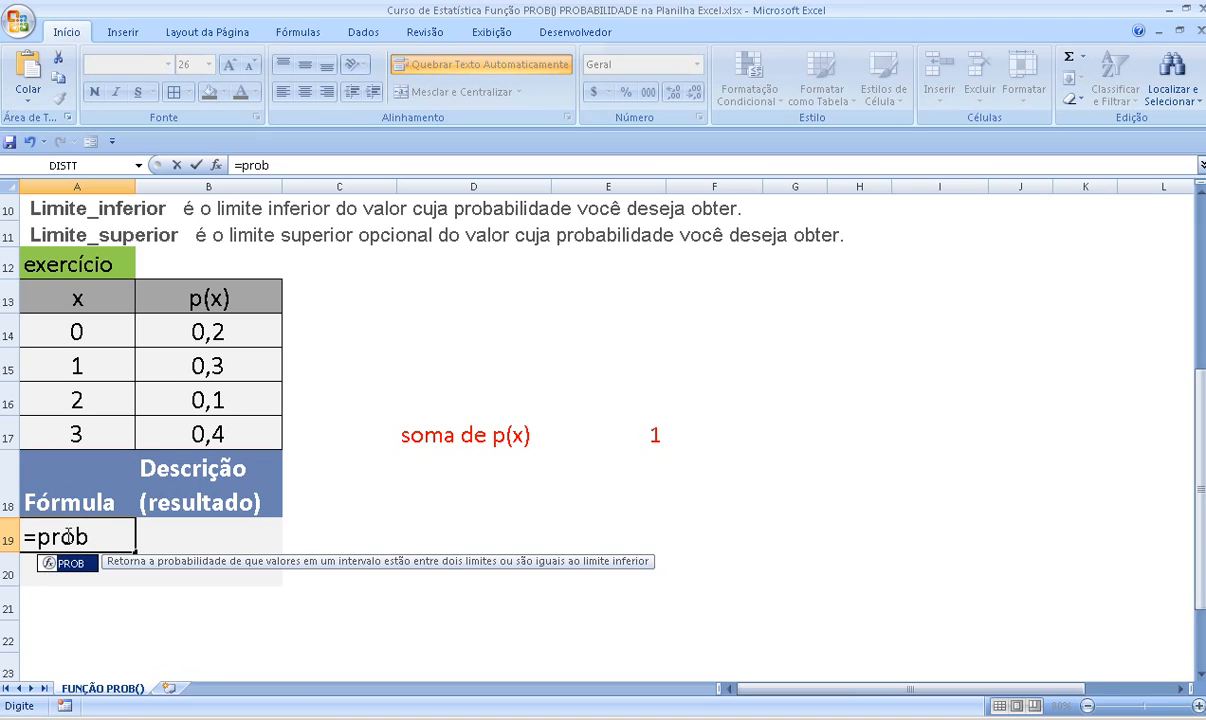
type("(")
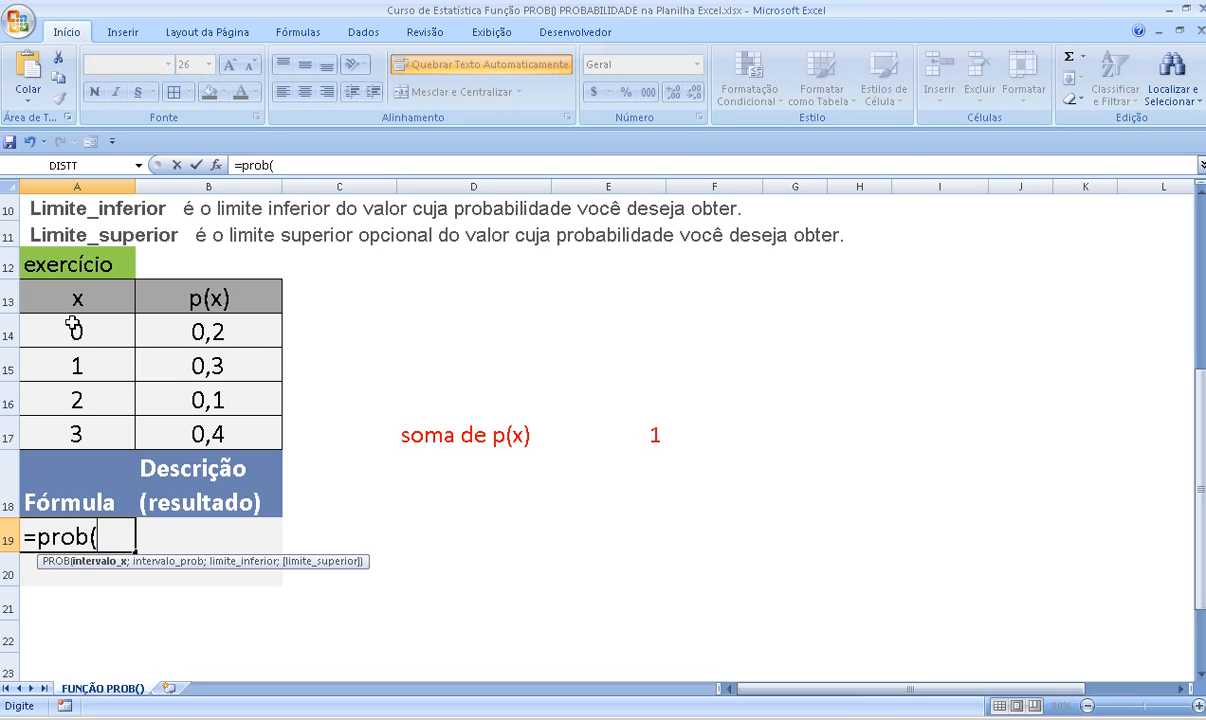
left_click_drag(72, 323, 67, 423)
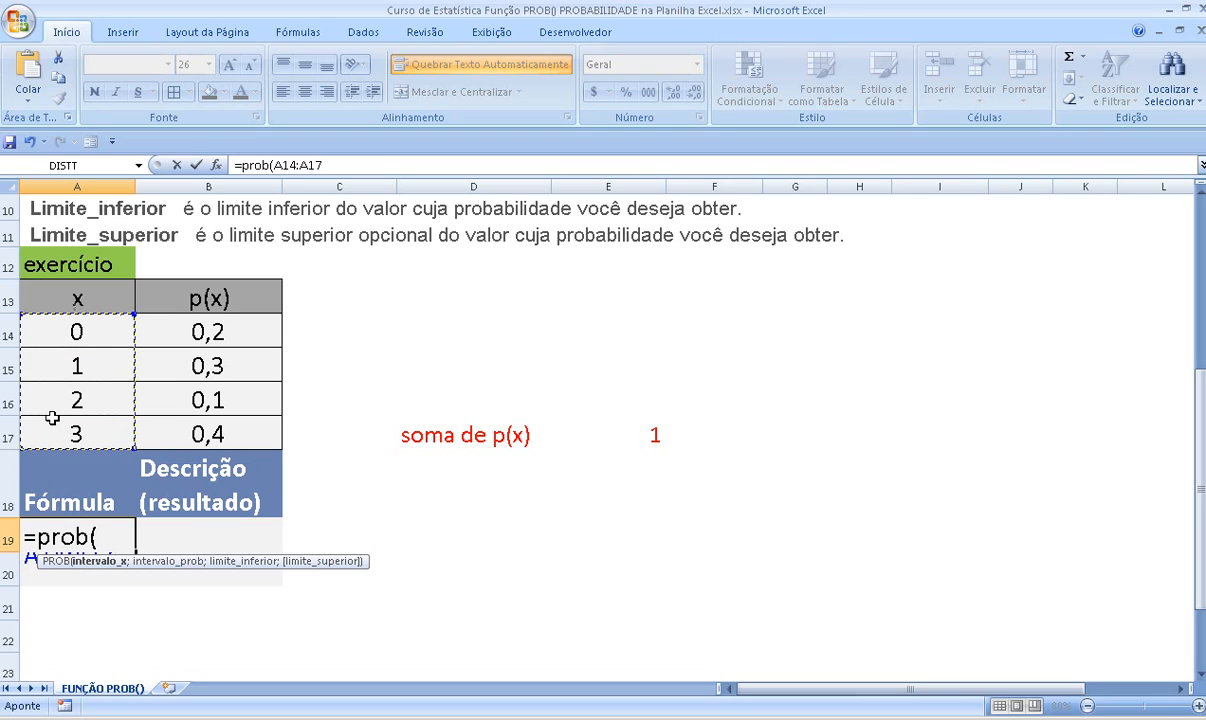
key("shift")
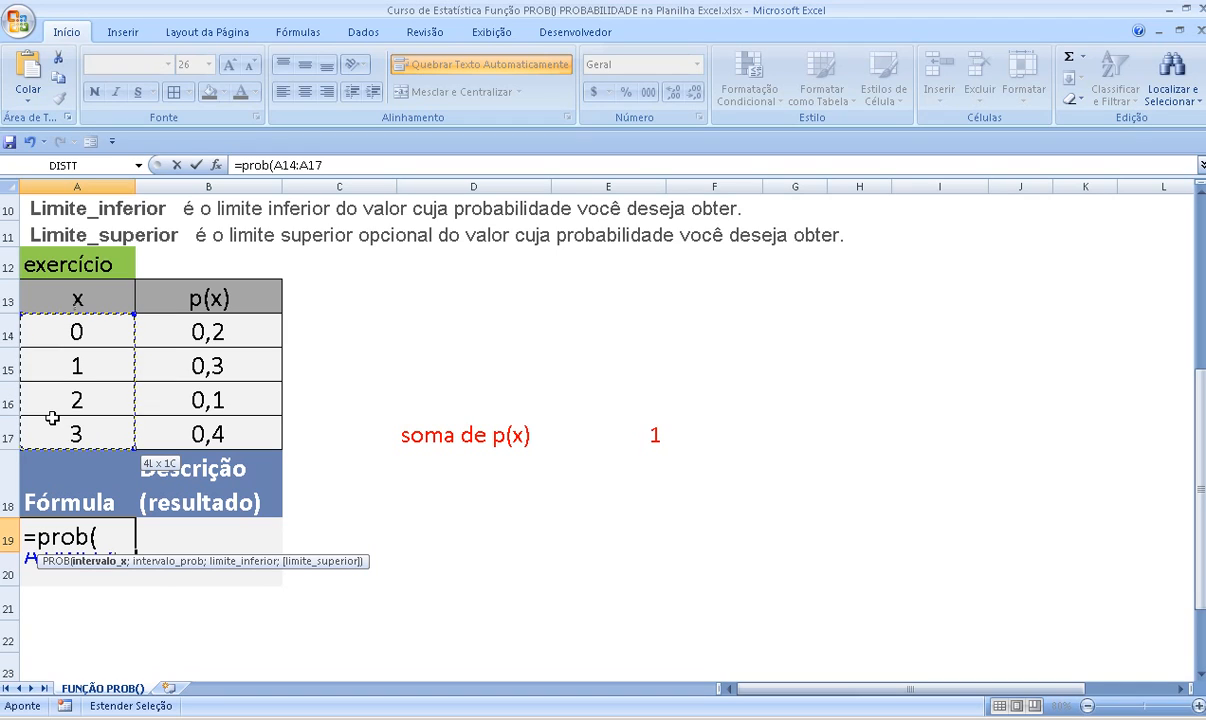
left_click_drag(176, 330, 189, 421)
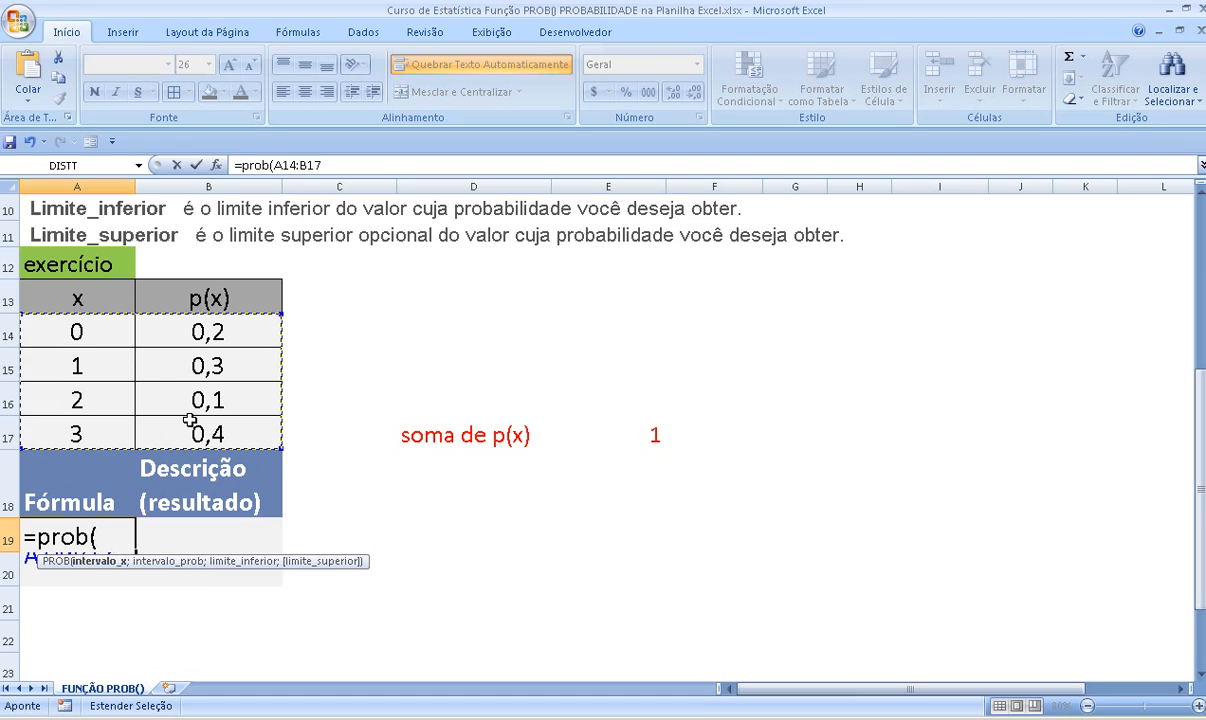
type("2")
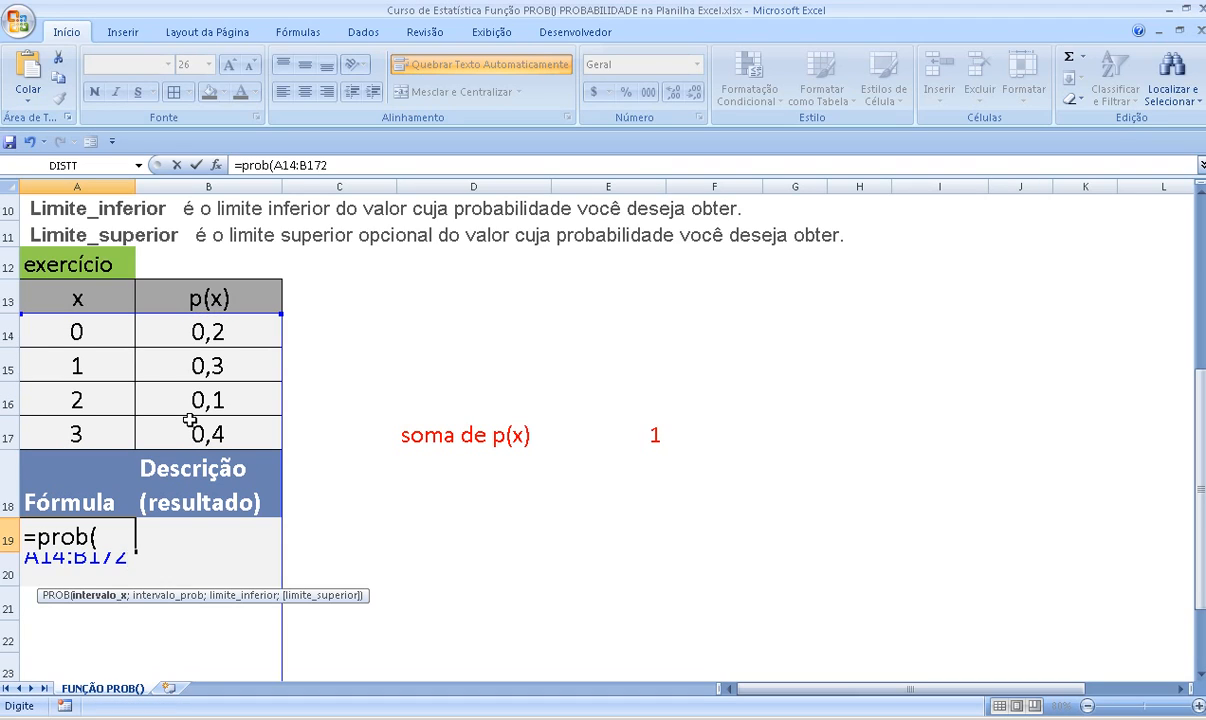
type(";2")
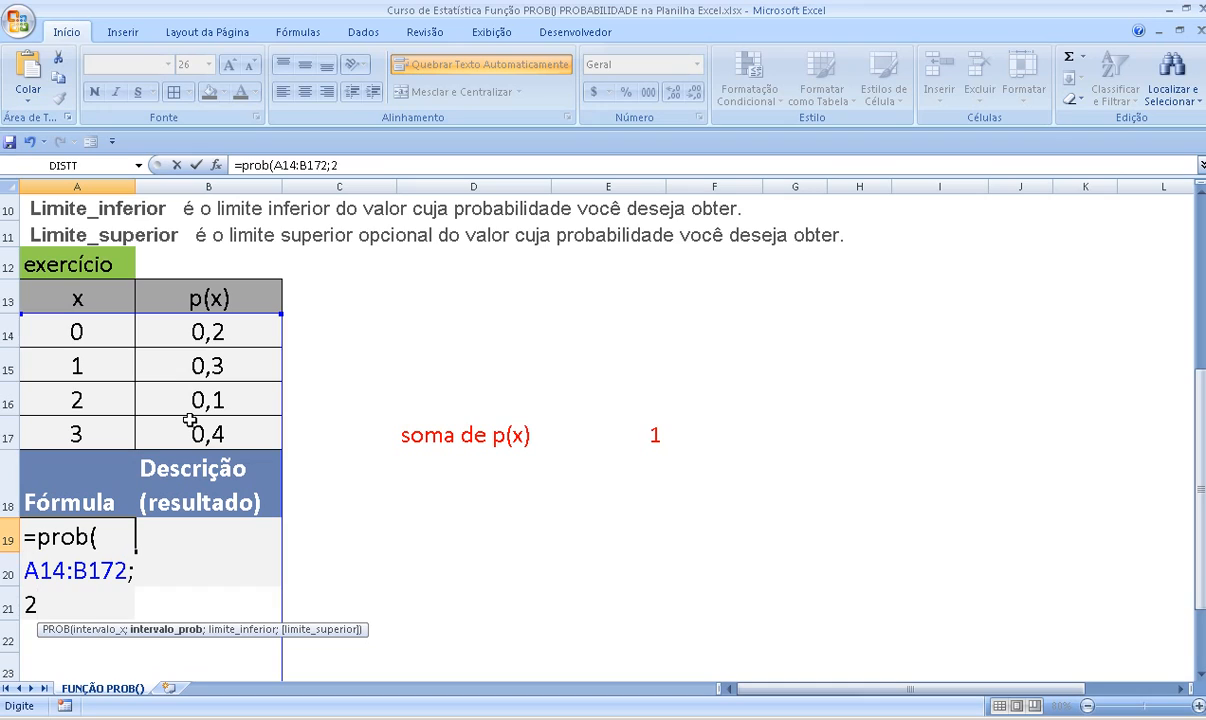
type(")")
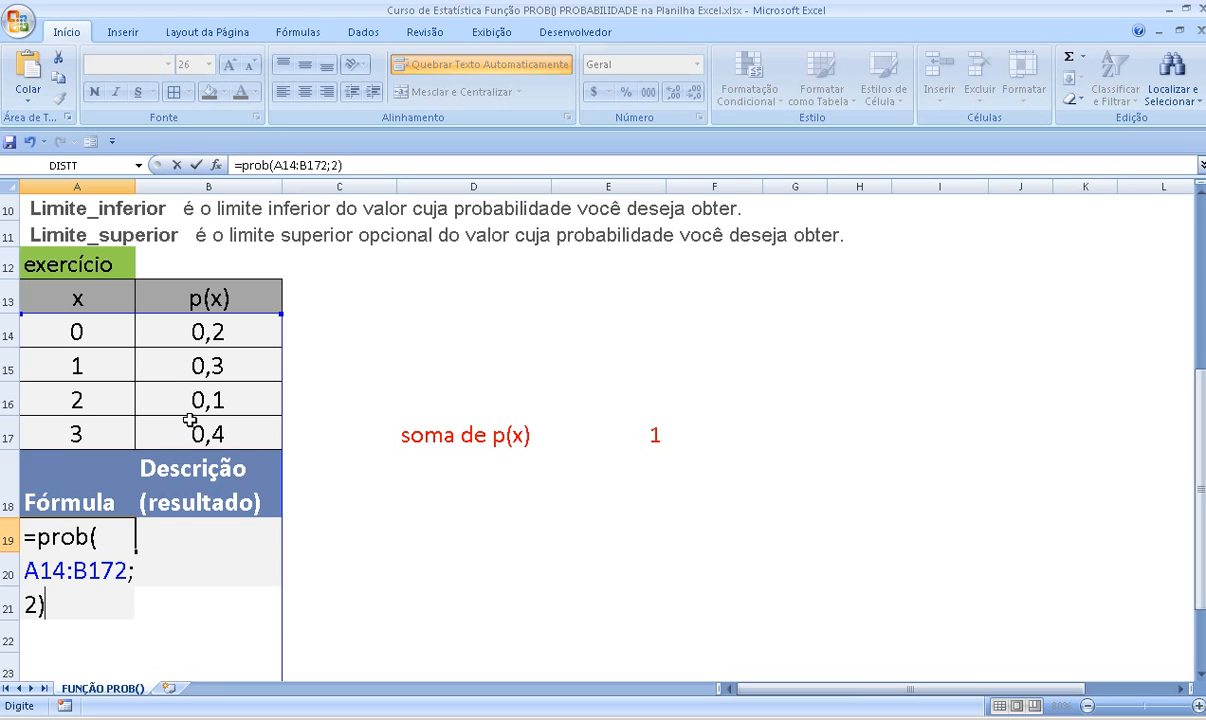
key("Return")
key("Return")
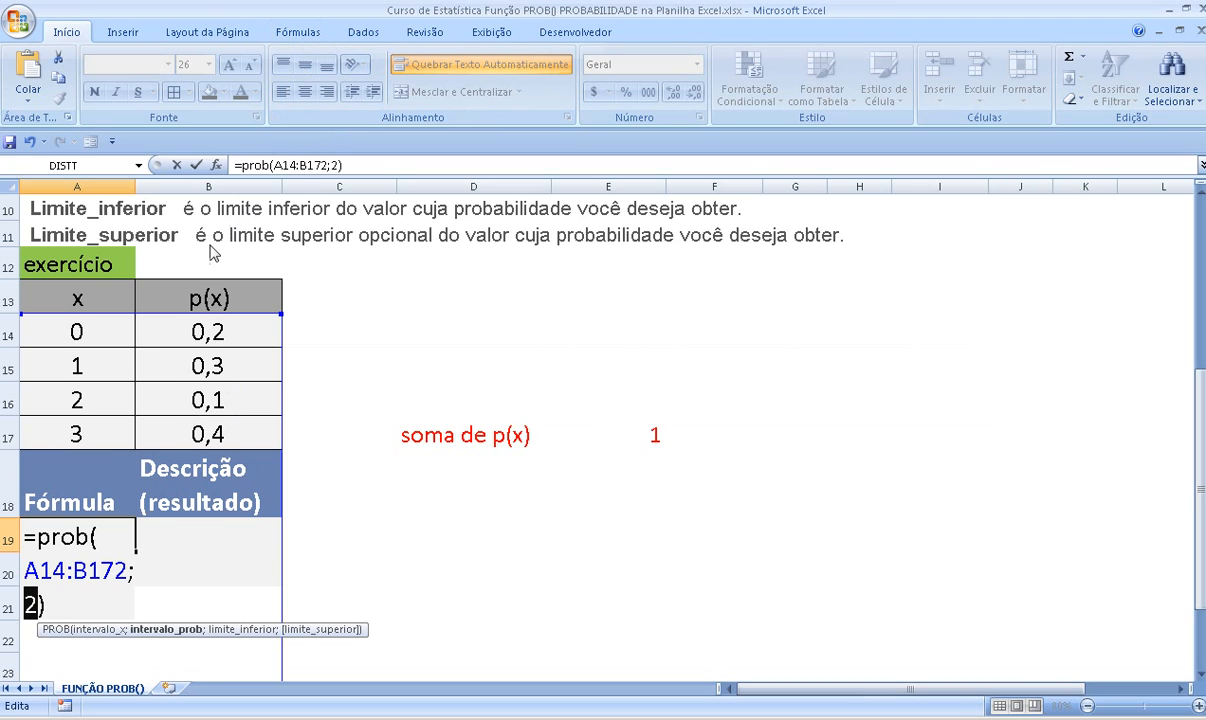
key("Escape")
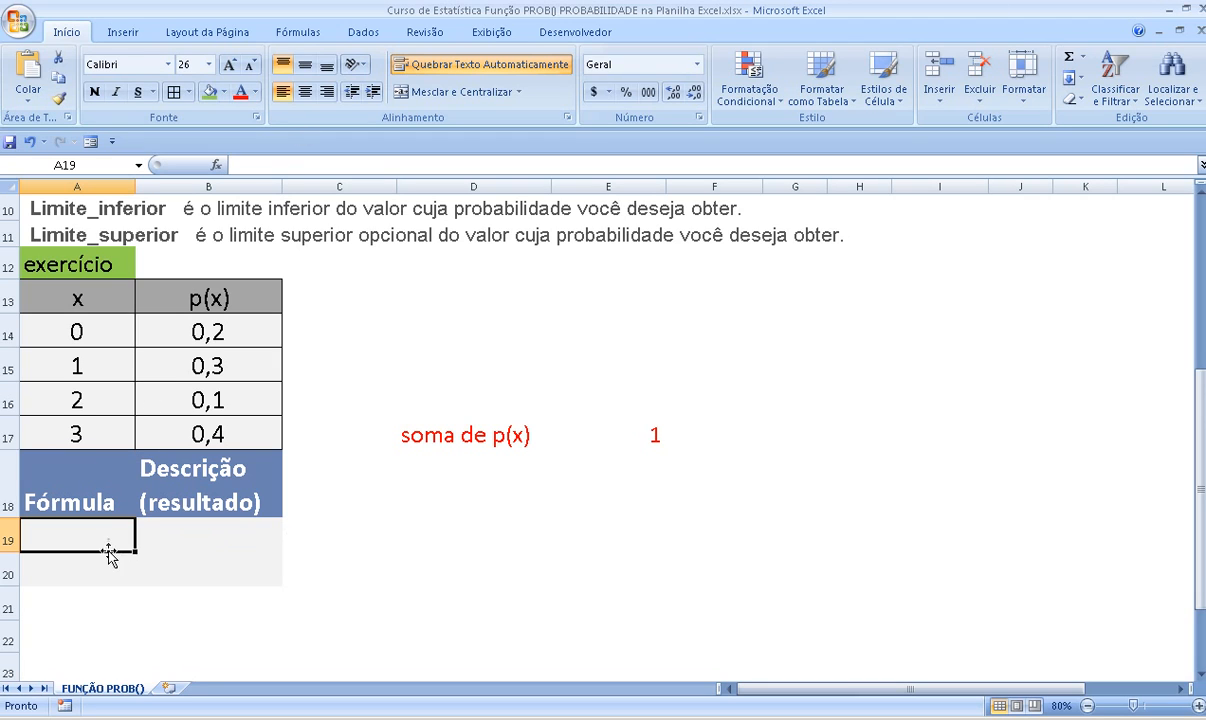
Enter =PROB(A14:A17;B14:B17;2;2) in cell A19 and check its result against the table row for x = 2.
type("=p")
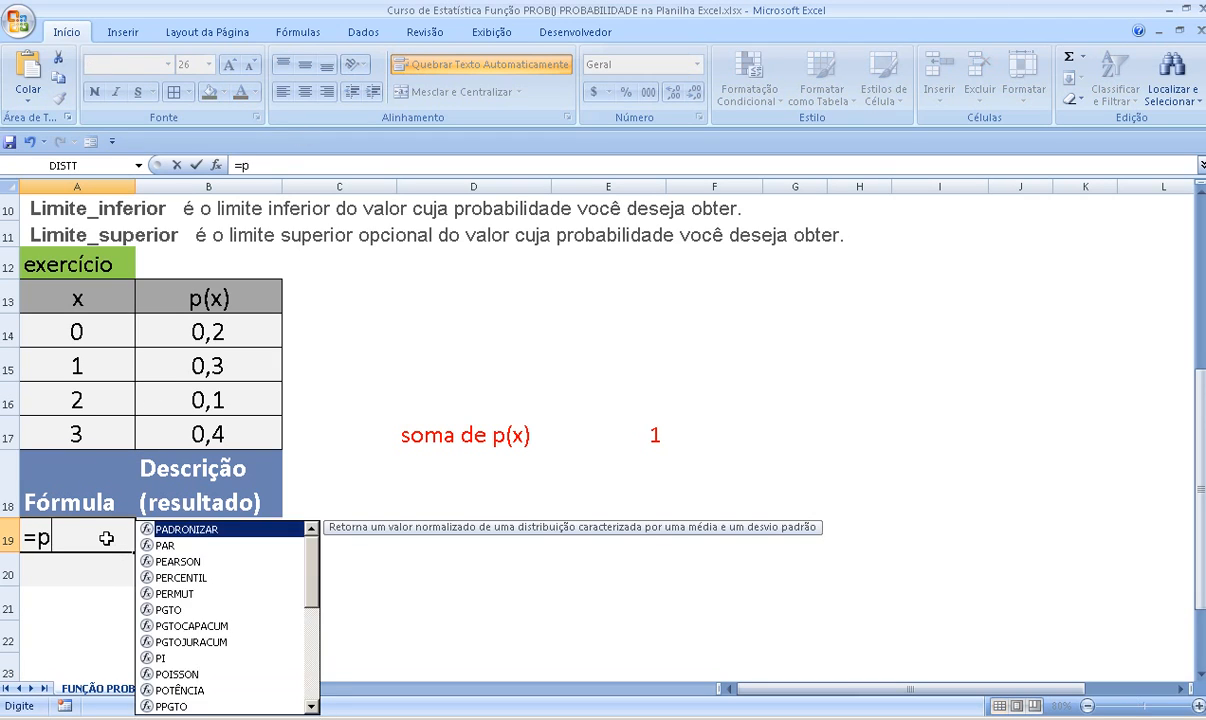
type("rob(")
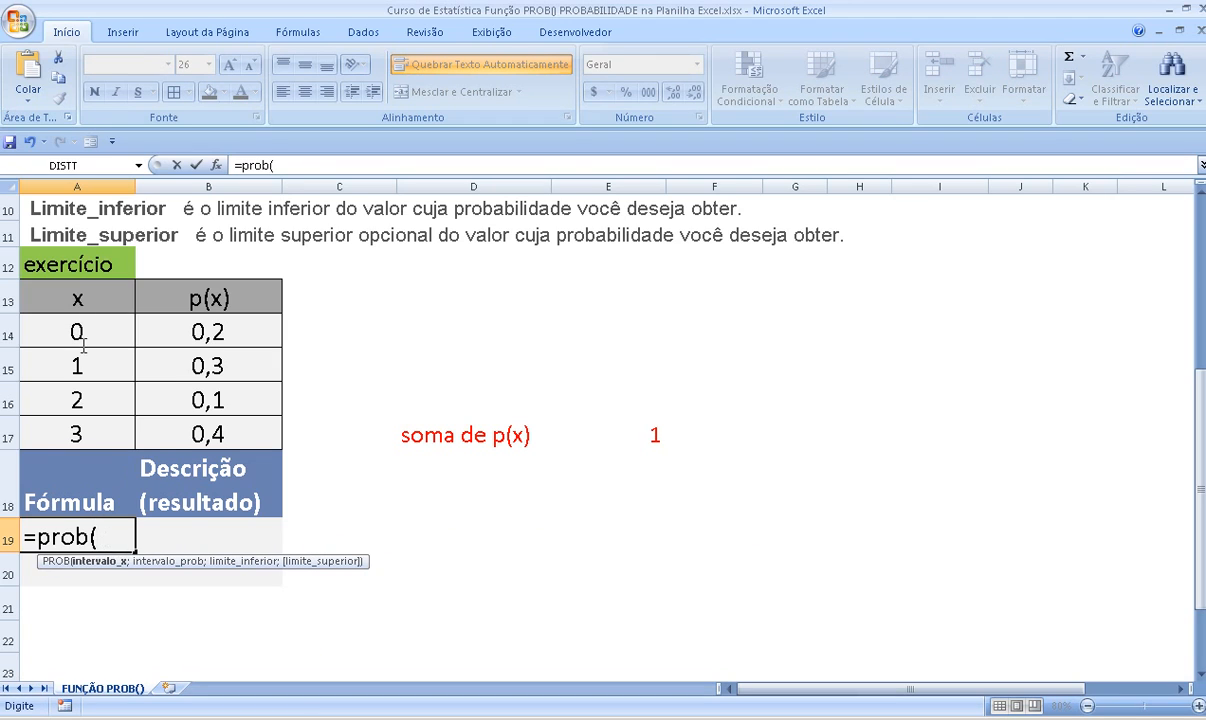
left_click_drag(83, 343, 80, 432)
type(";")
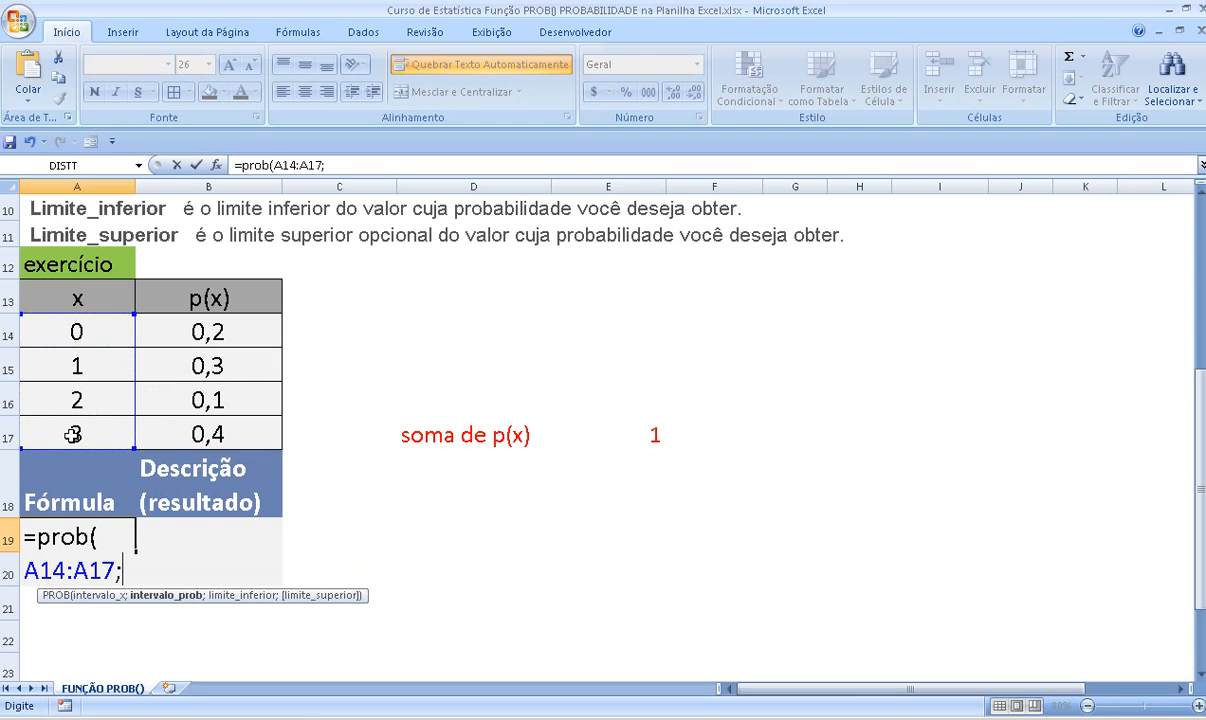
left_click_drag(185, 325, 197, 446)
type(";")
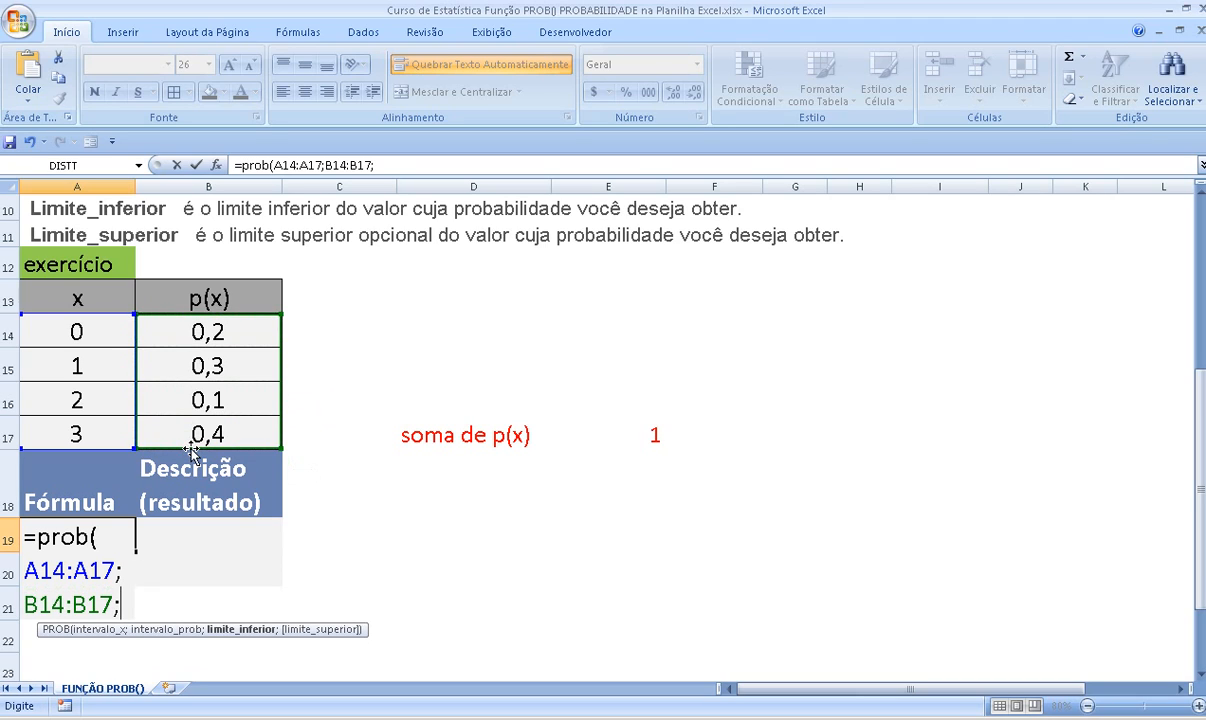
type("2;2")
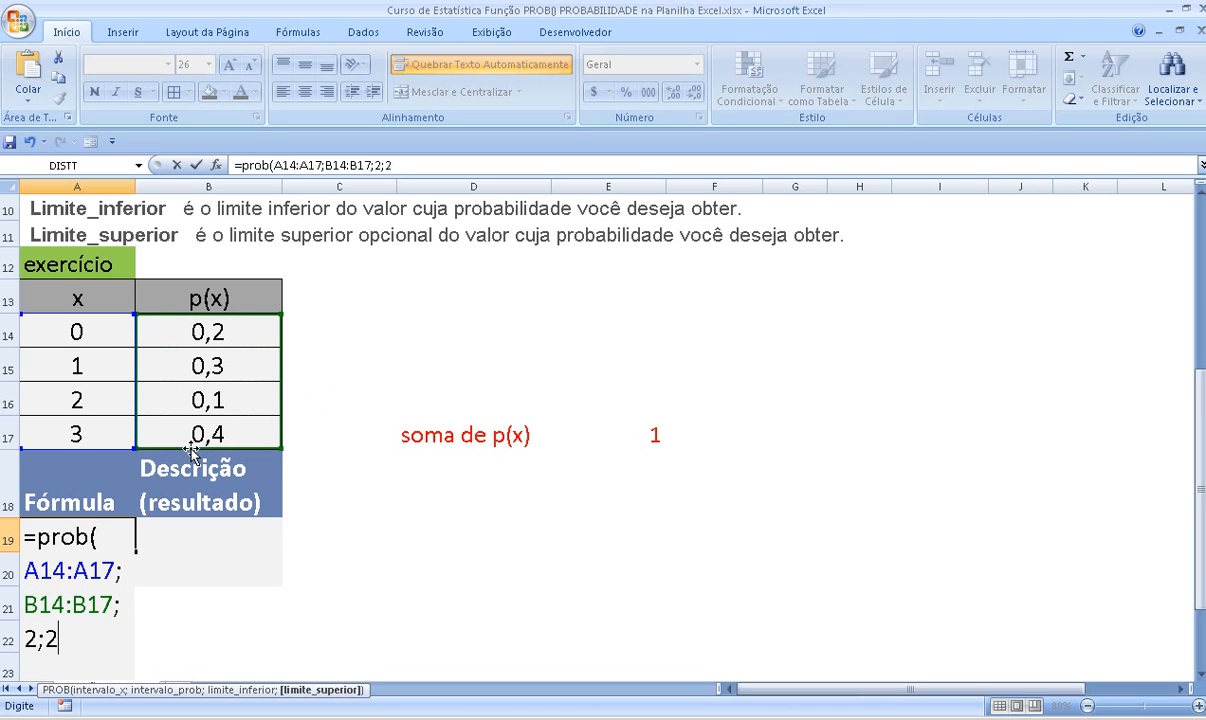
type(")")
key("Return")
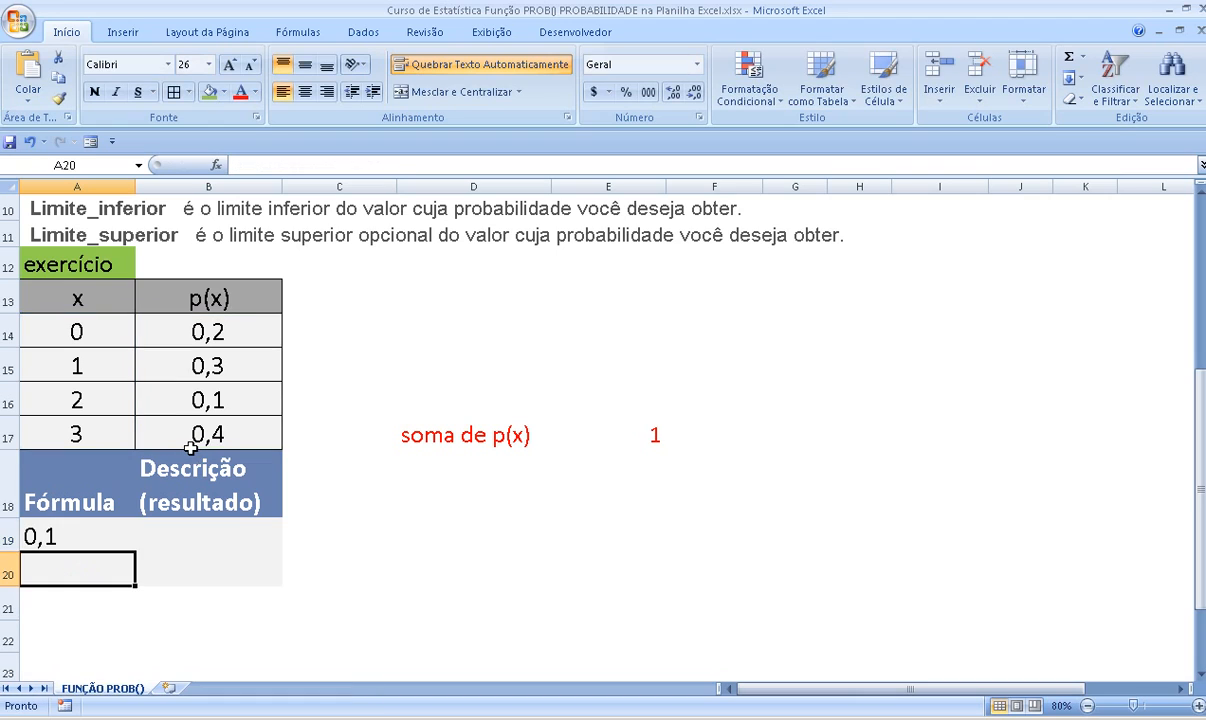
key("Up")
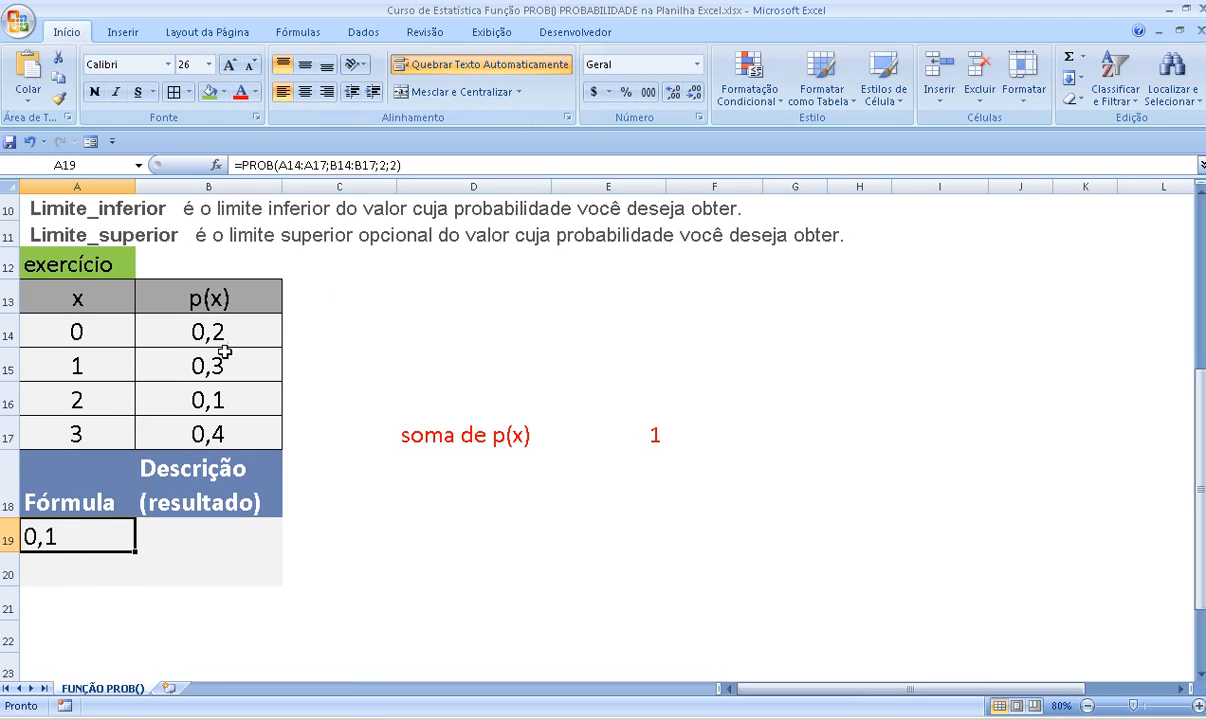
left_click(78, 401)
left_click(194, 385)
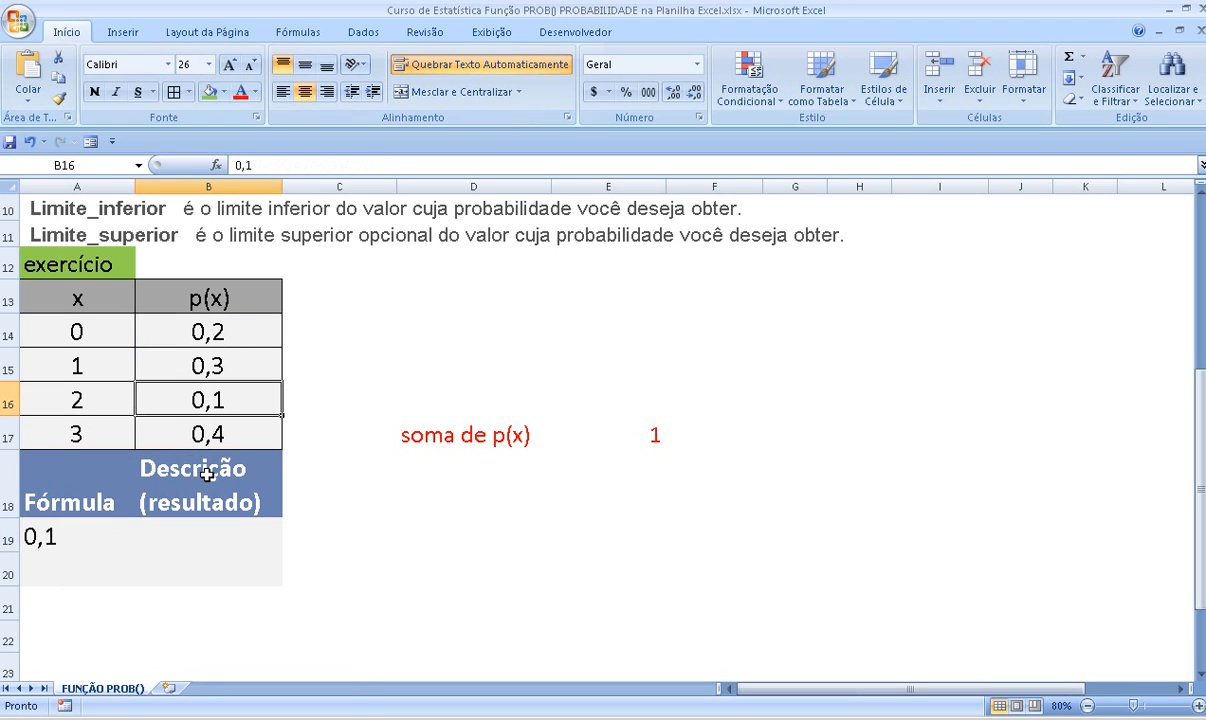
Enter =PROB(A14:A17;B14:B17;2) in cell A20, leaving out the upper limit.
left_click(71, 570)
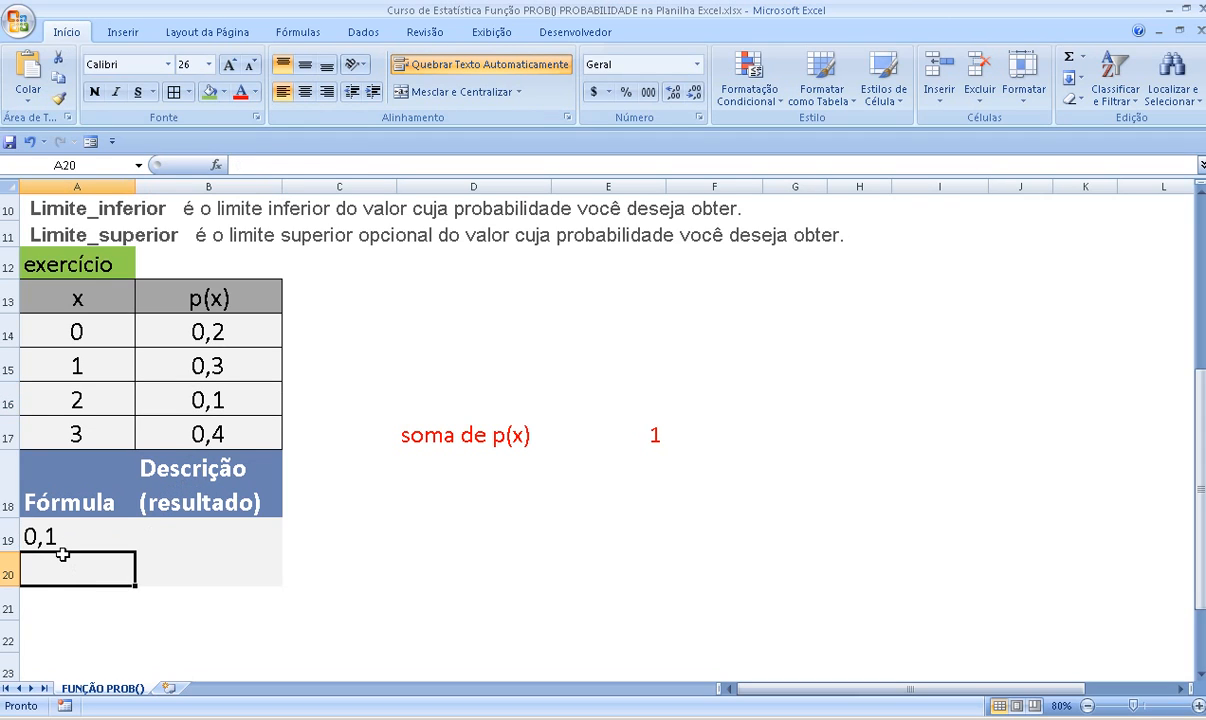
type("=pro")
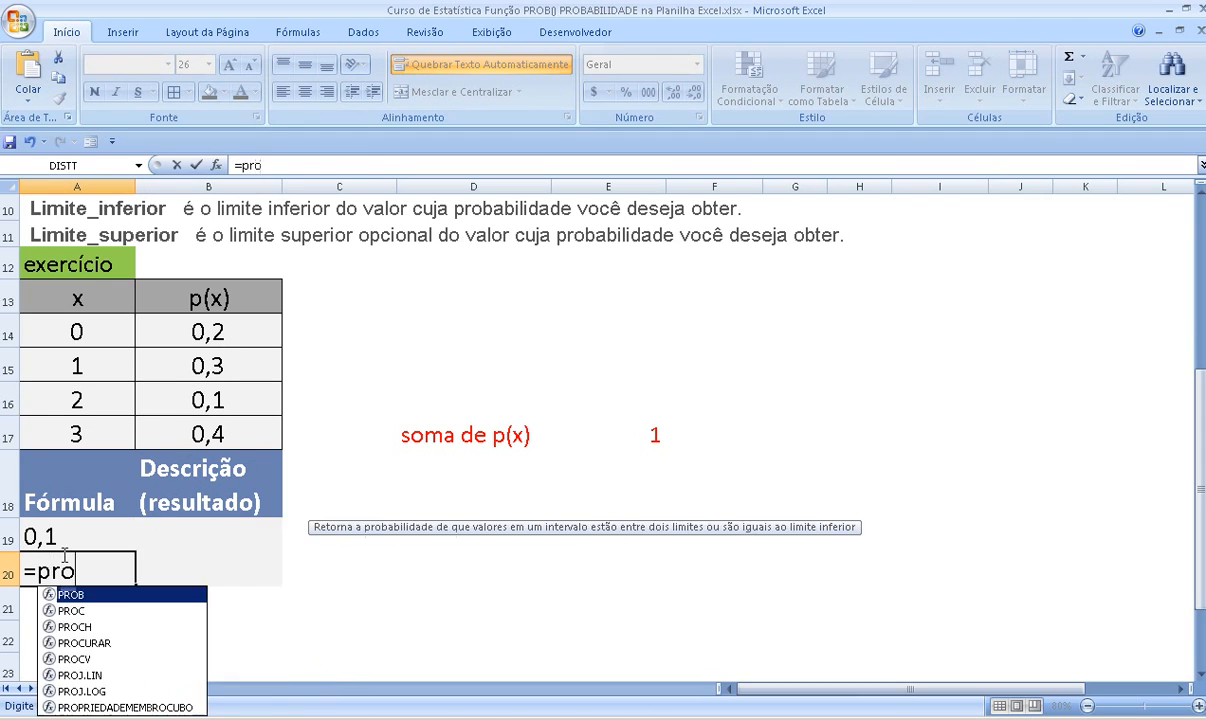
type("b(")
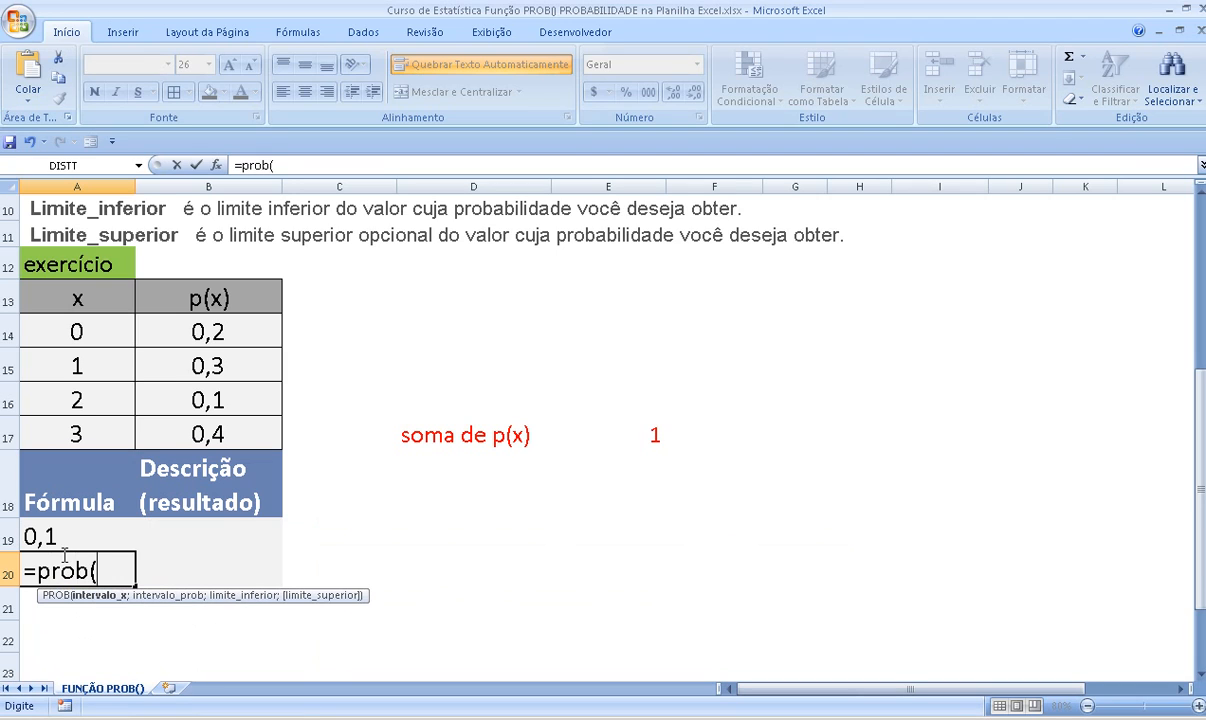
left_click_drag(79, 330, 77, 428)
type(";")
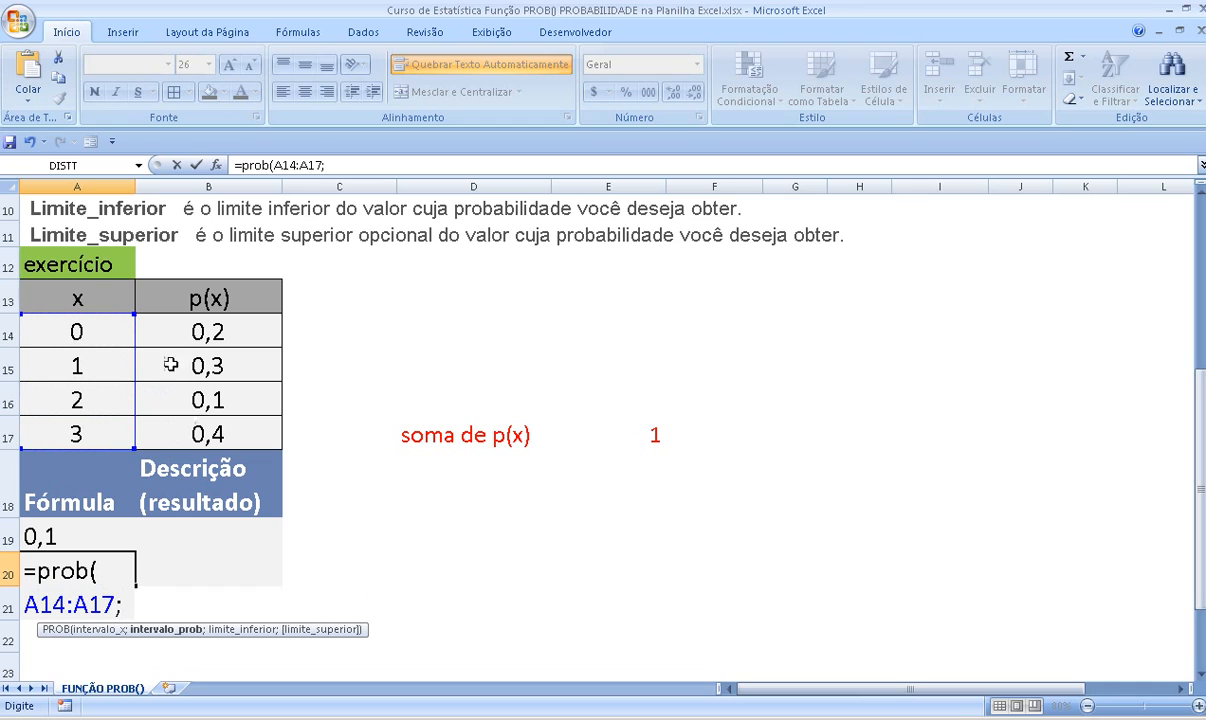
left_click_drag(189, 320, 180, 425)
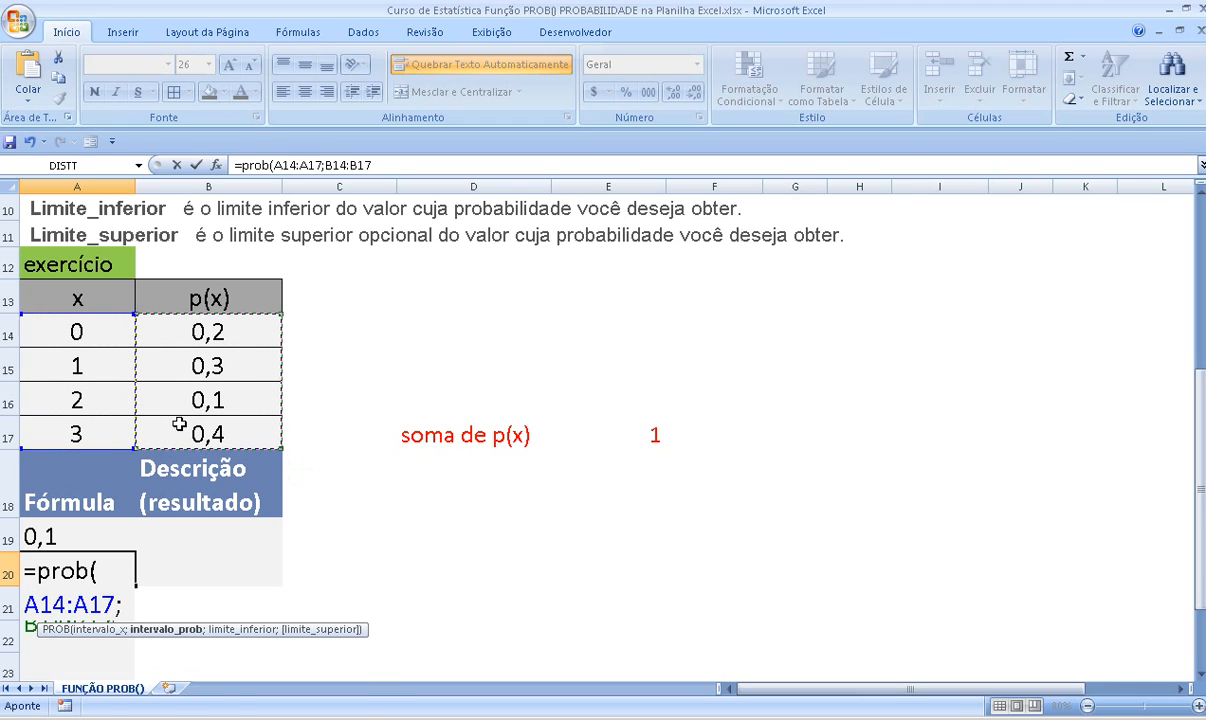
type(";2")
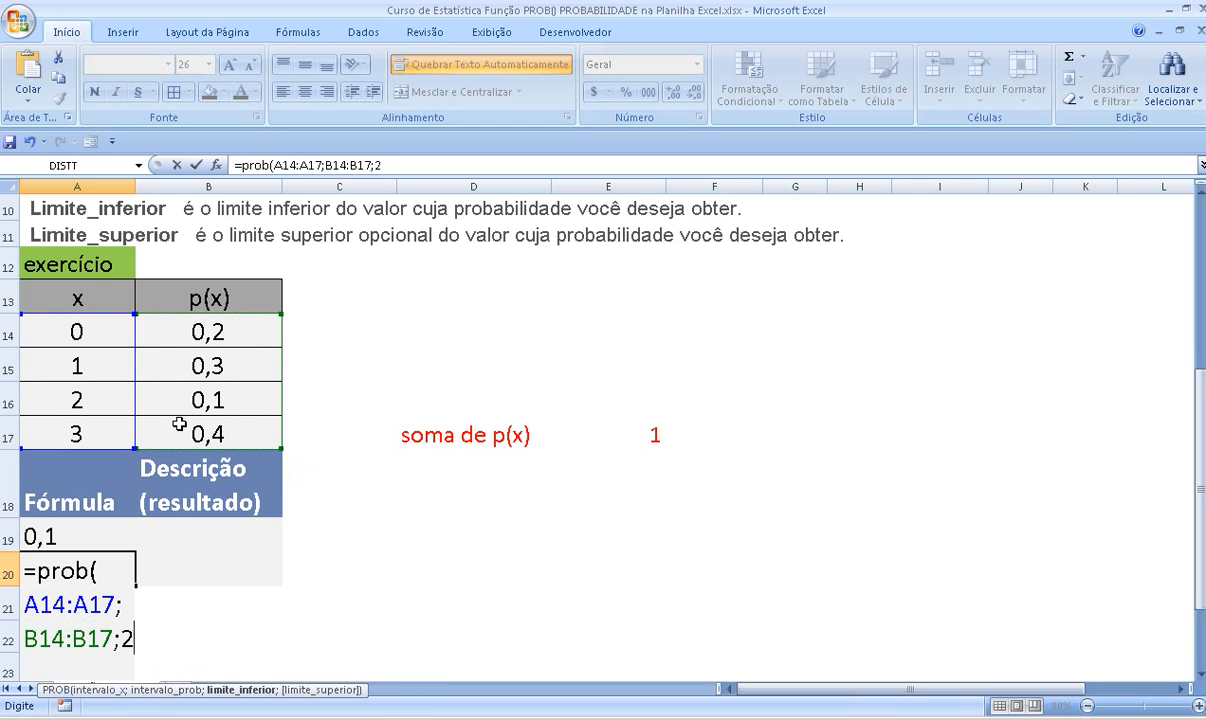
type(")")
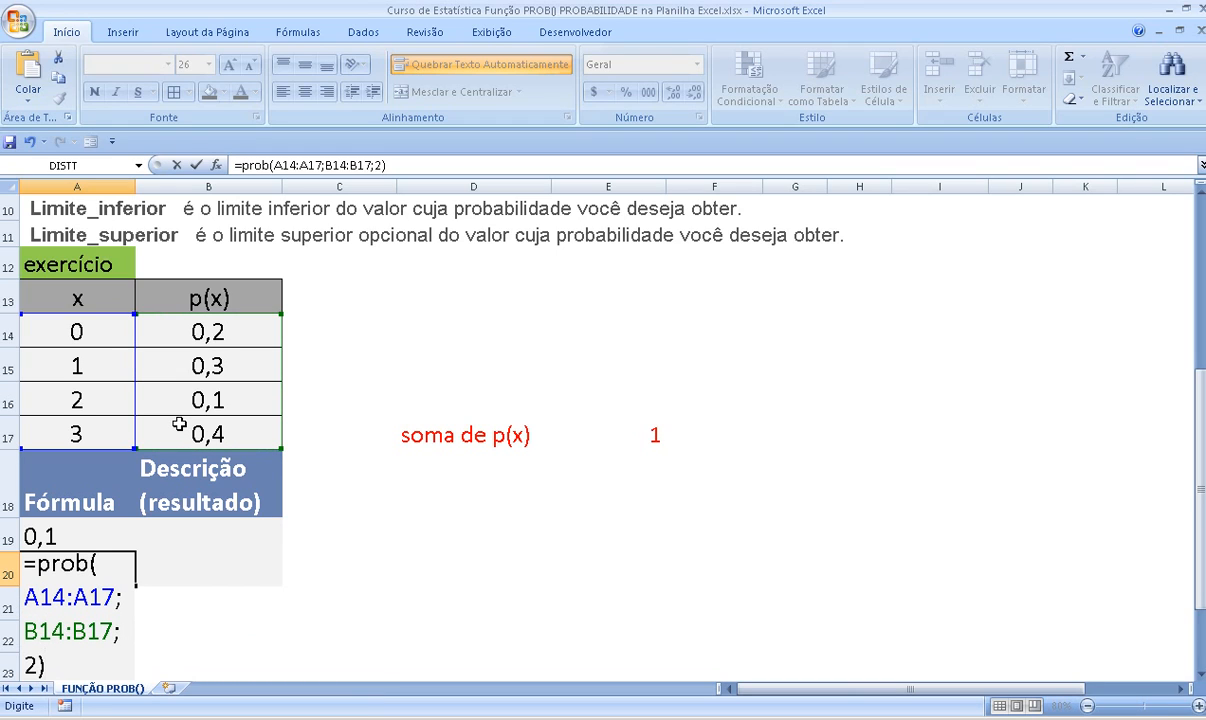
key("Return")
key("Up")
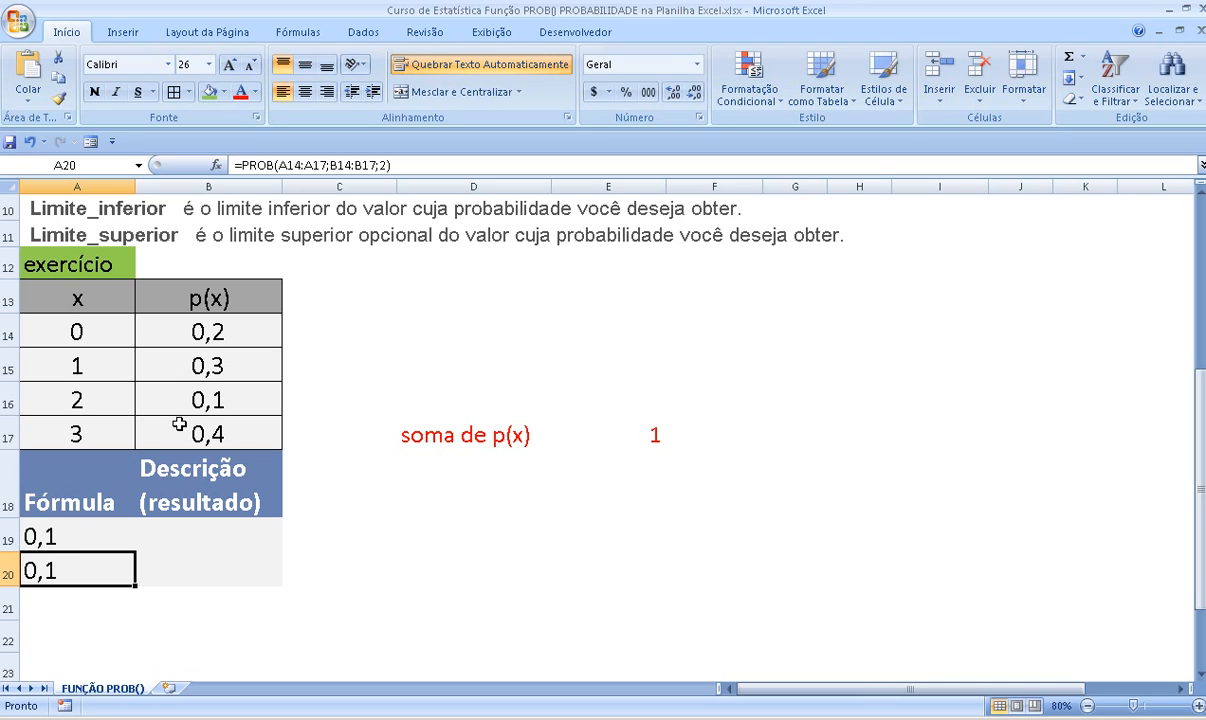
Enter =PROB(A14:A17;B14:B17;1:3) in cell A21.
key("Down")
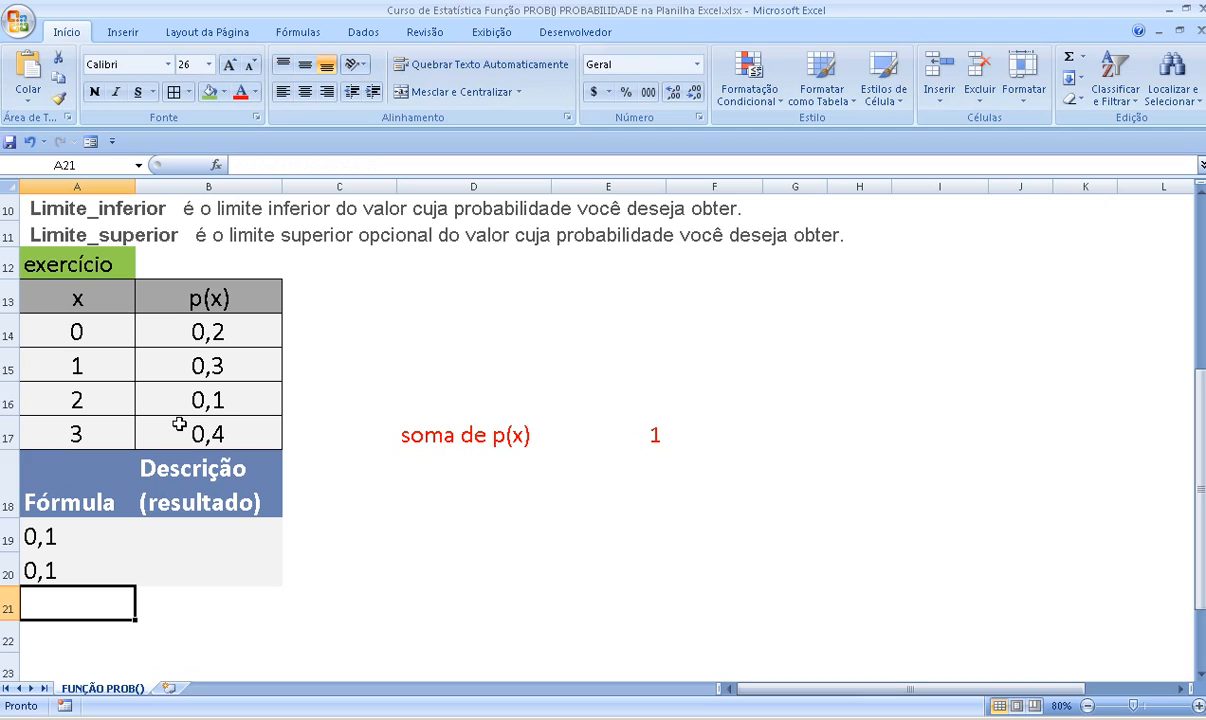
type("=prob(")
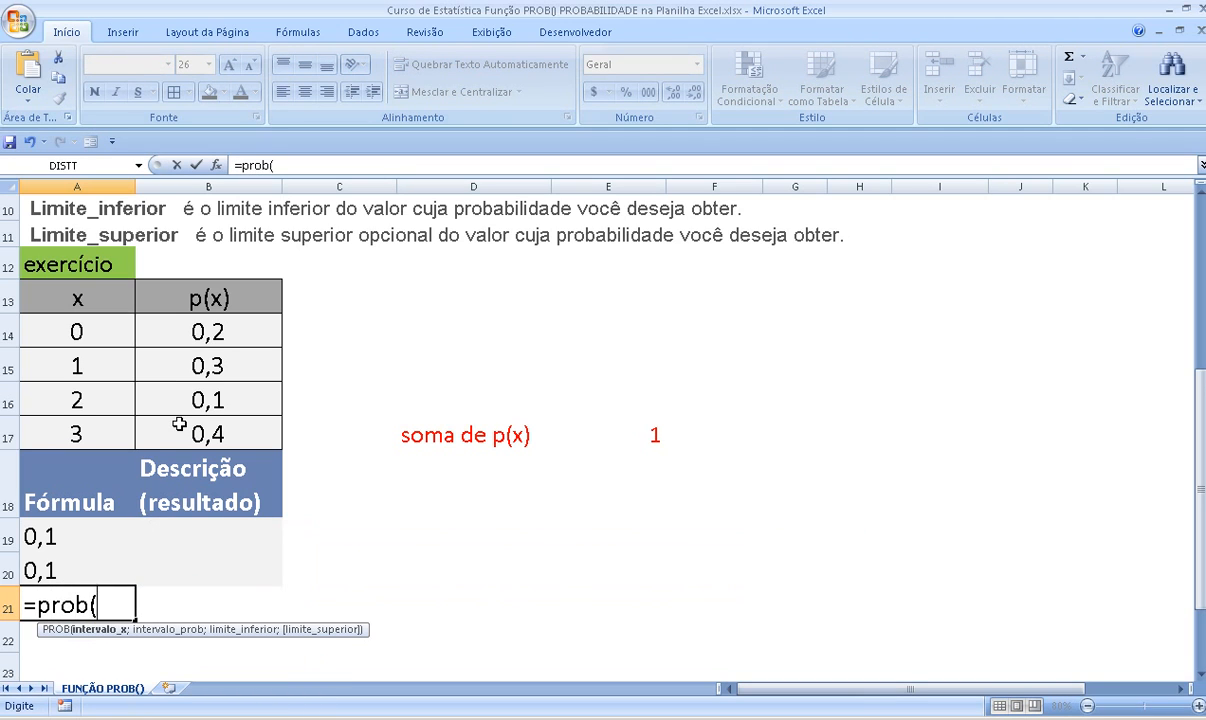
left_click_drag(100, 330, 102, 427)
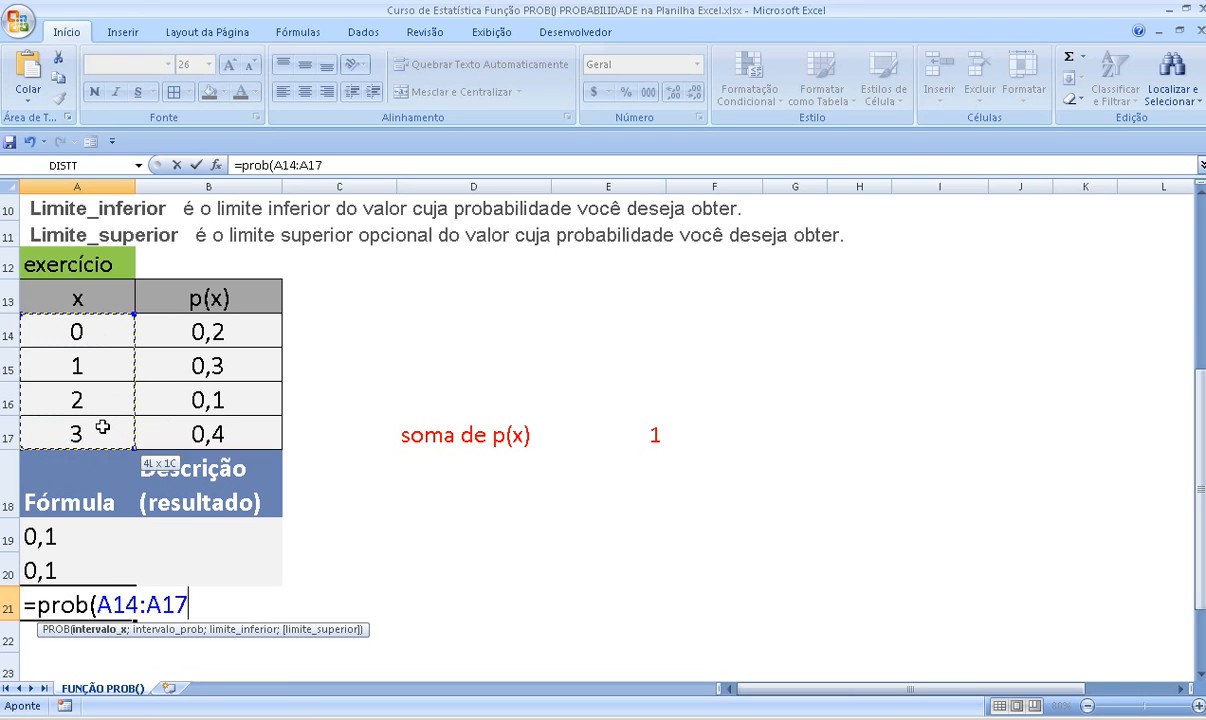
type(";")
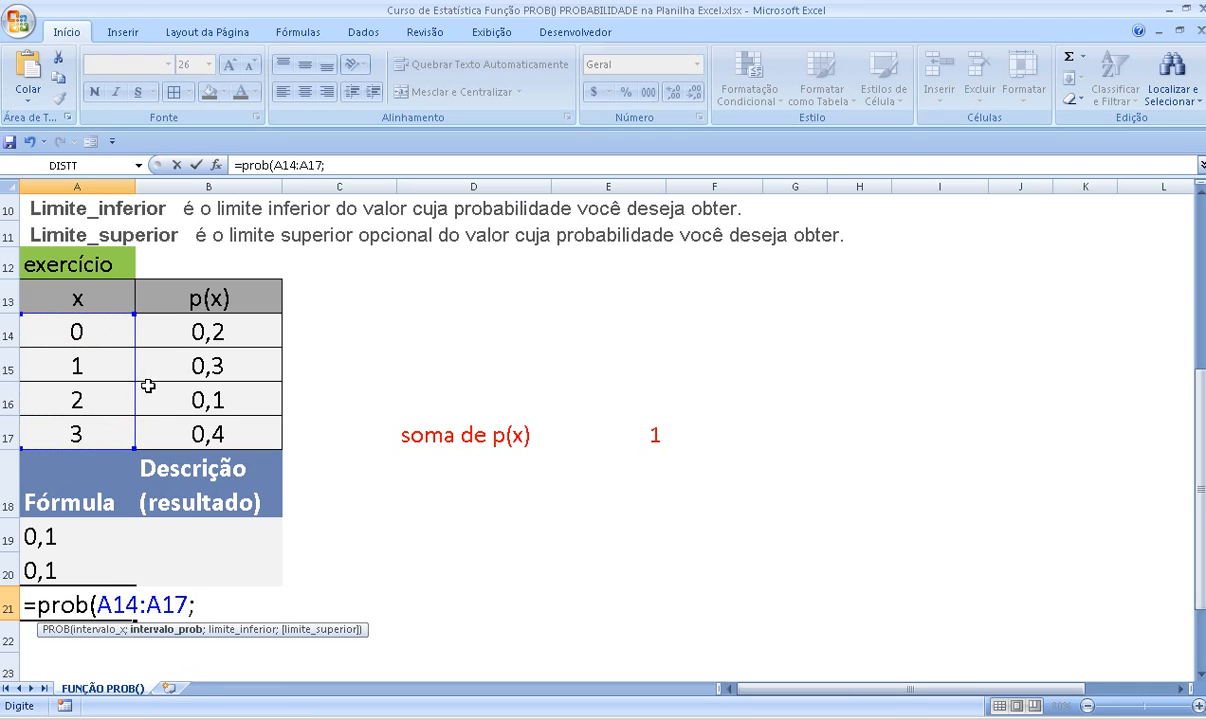
left_click_drag(180, 322, 188, 433)
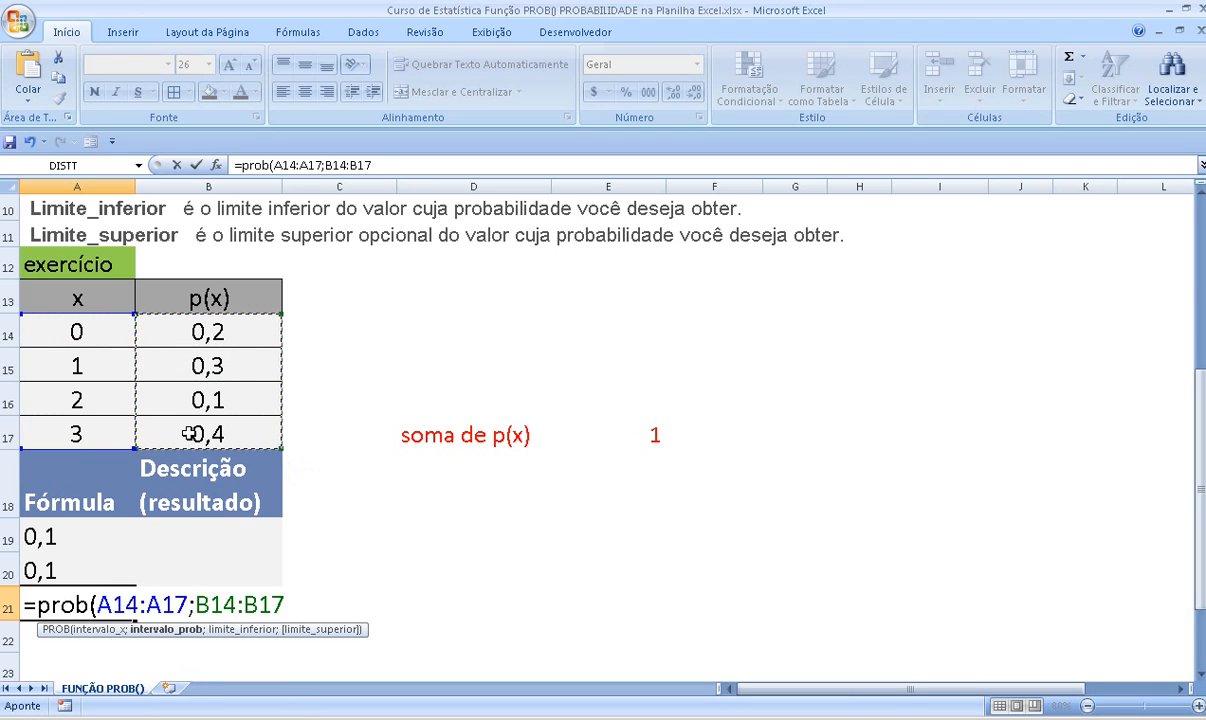
type(";")
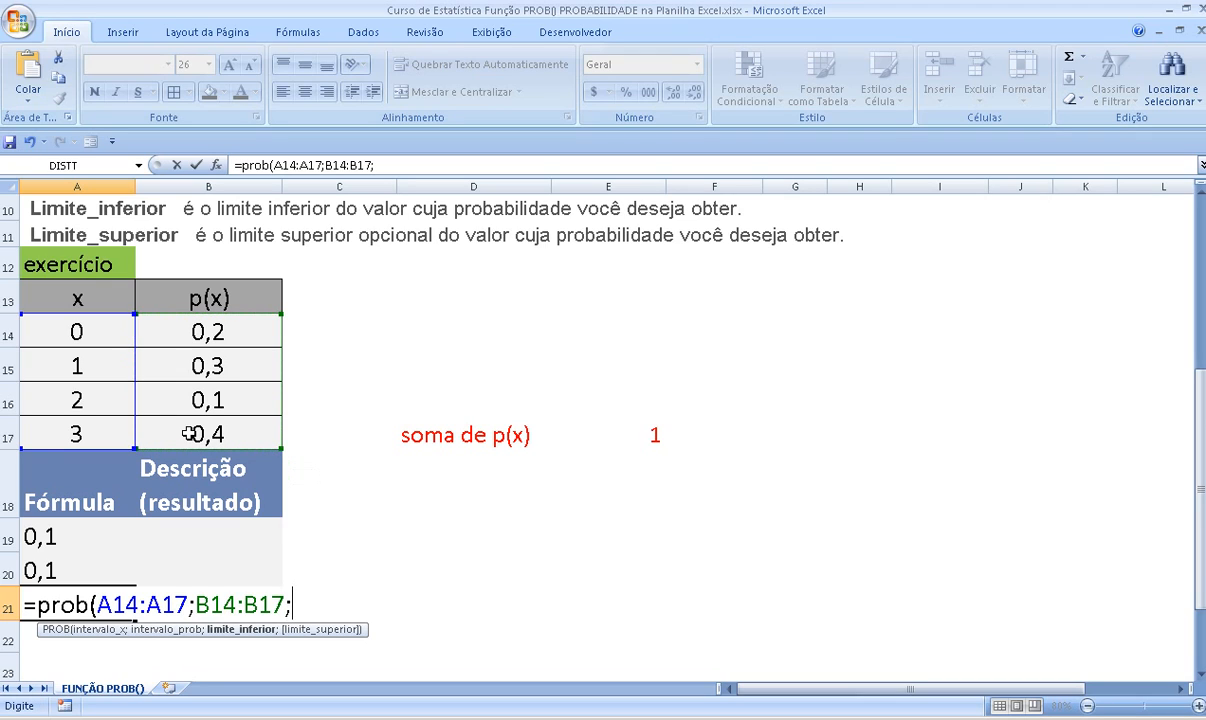
type("1:3)")
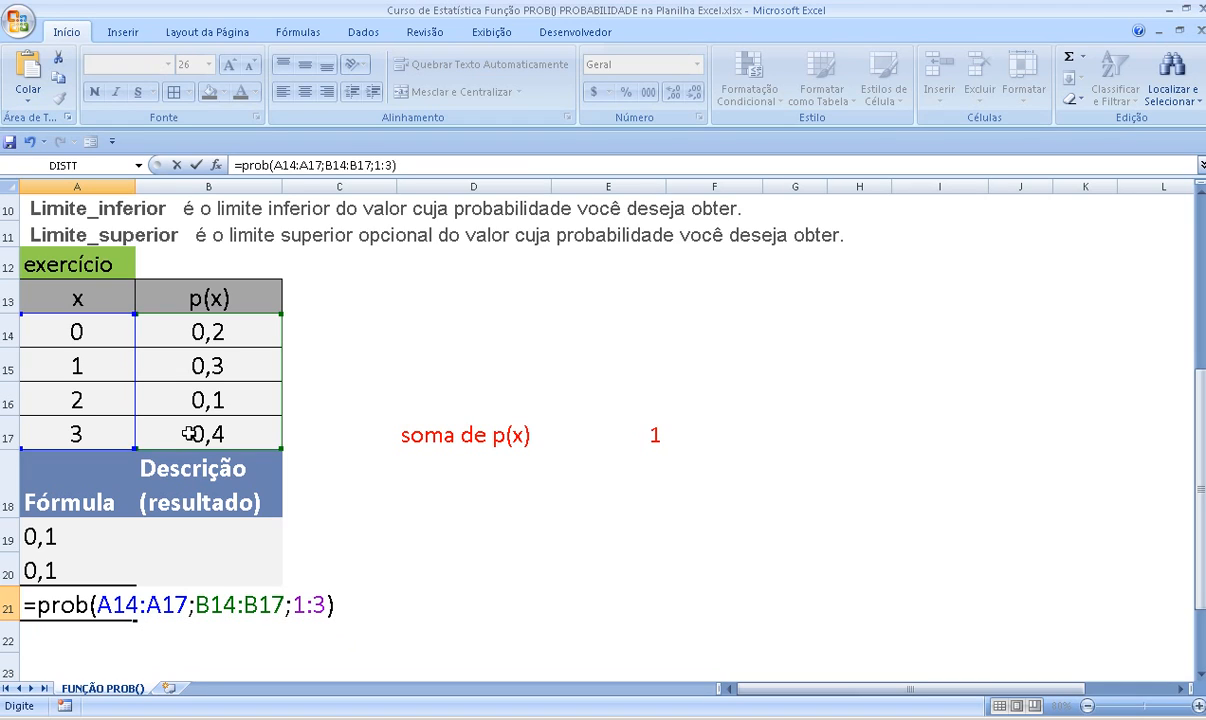
key("Return")
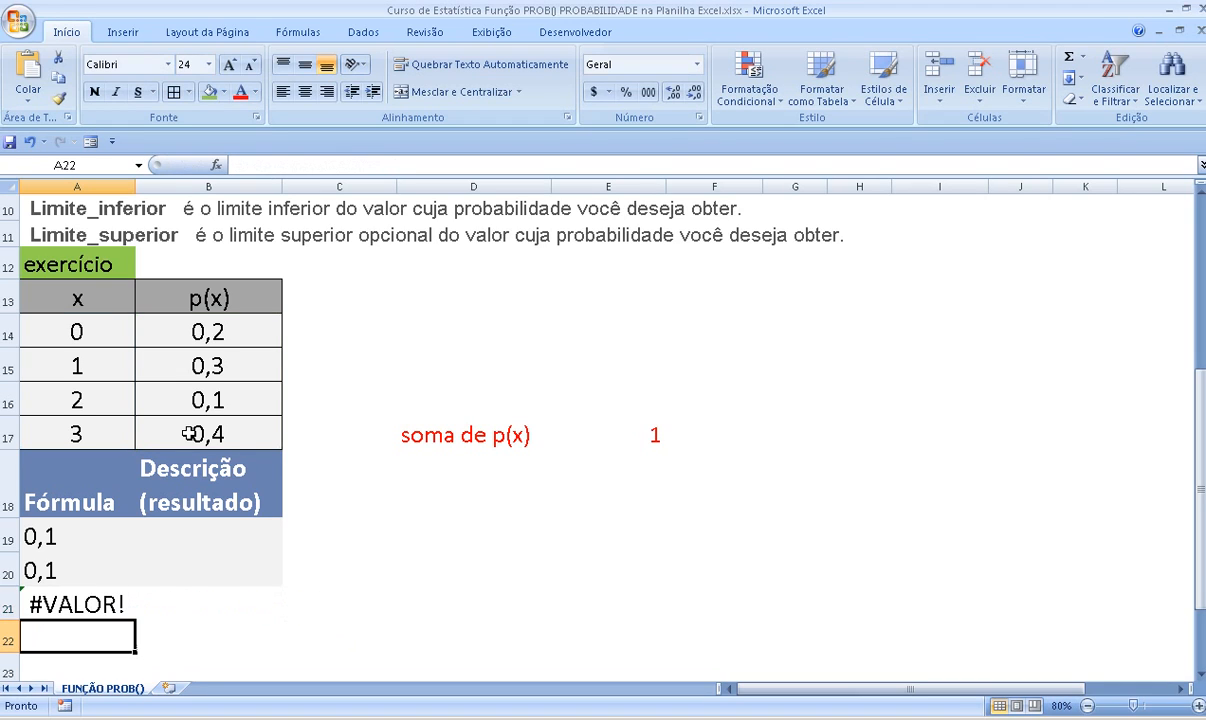
Correct the formula in cell A21 to =PROB(A14:A17;B14:B17;1;3) and check its result against the sum of the probabilities in B15:B17.
key("Up")
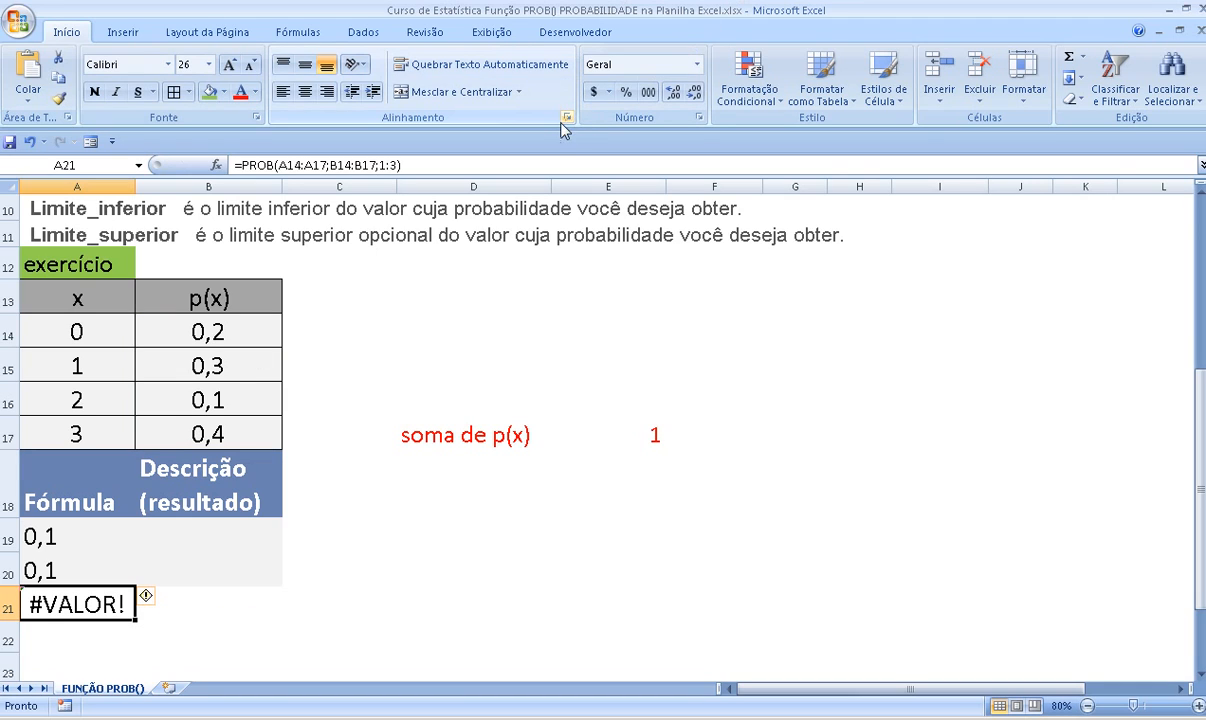
left_click(349, 165)
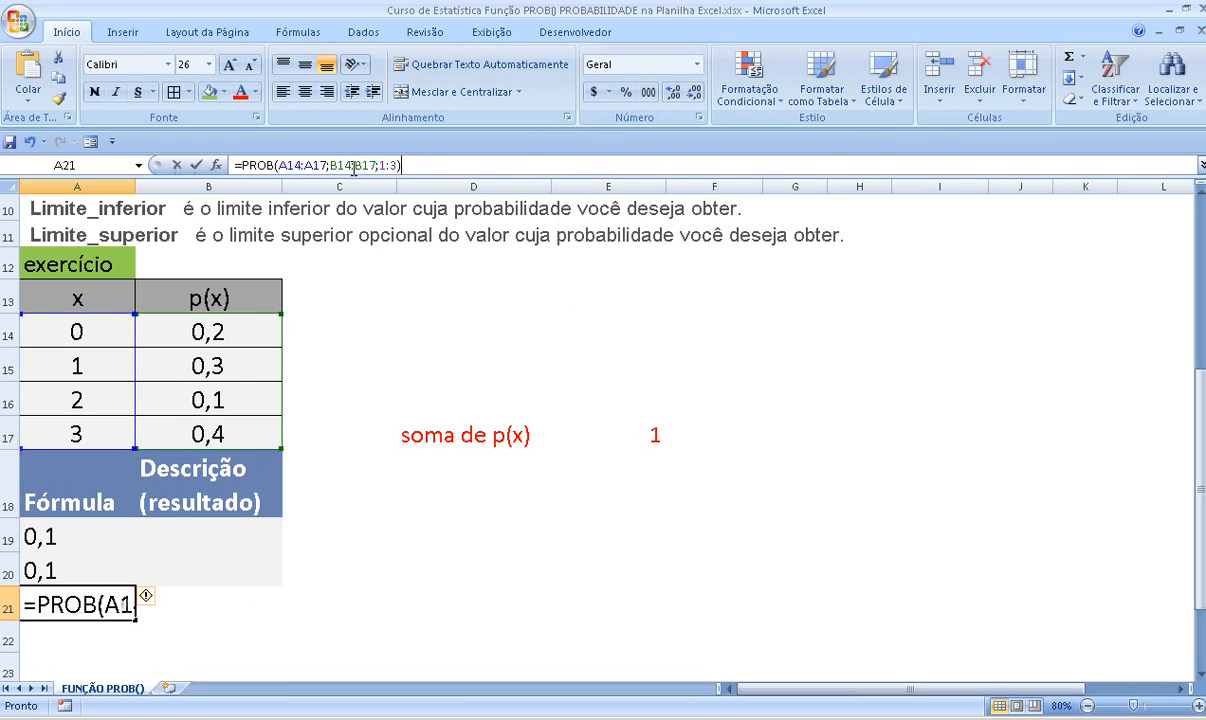
key("Delete")
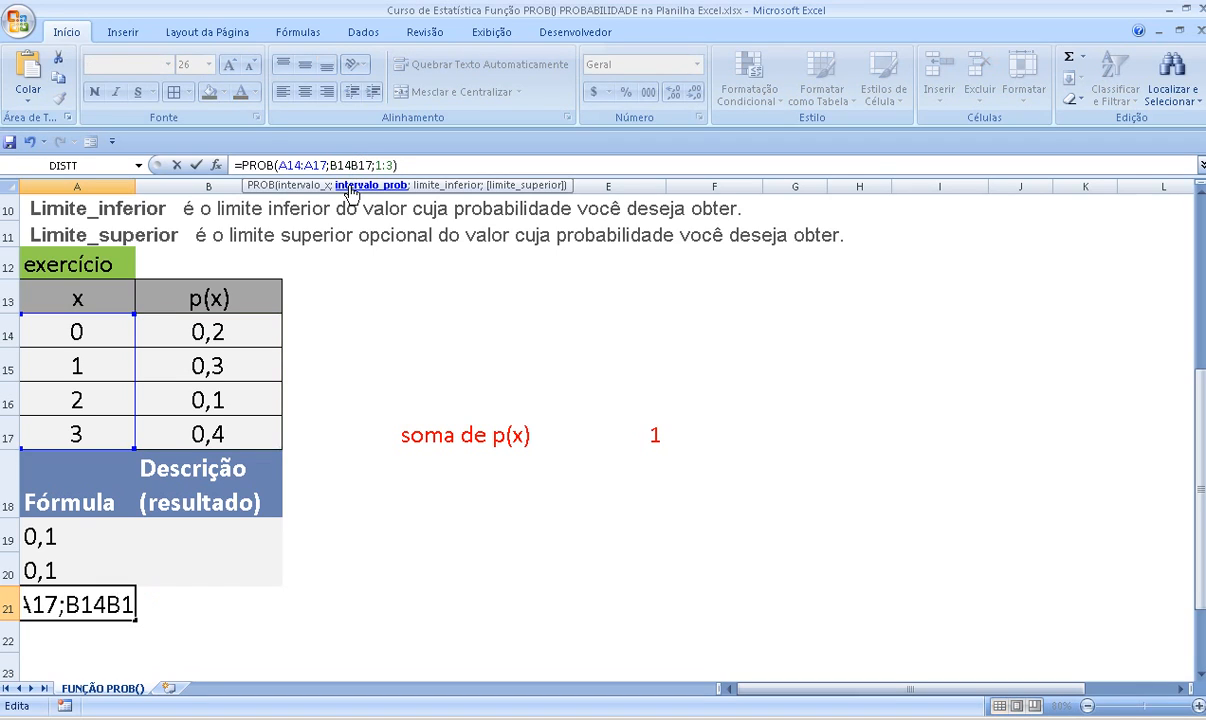
type(":")
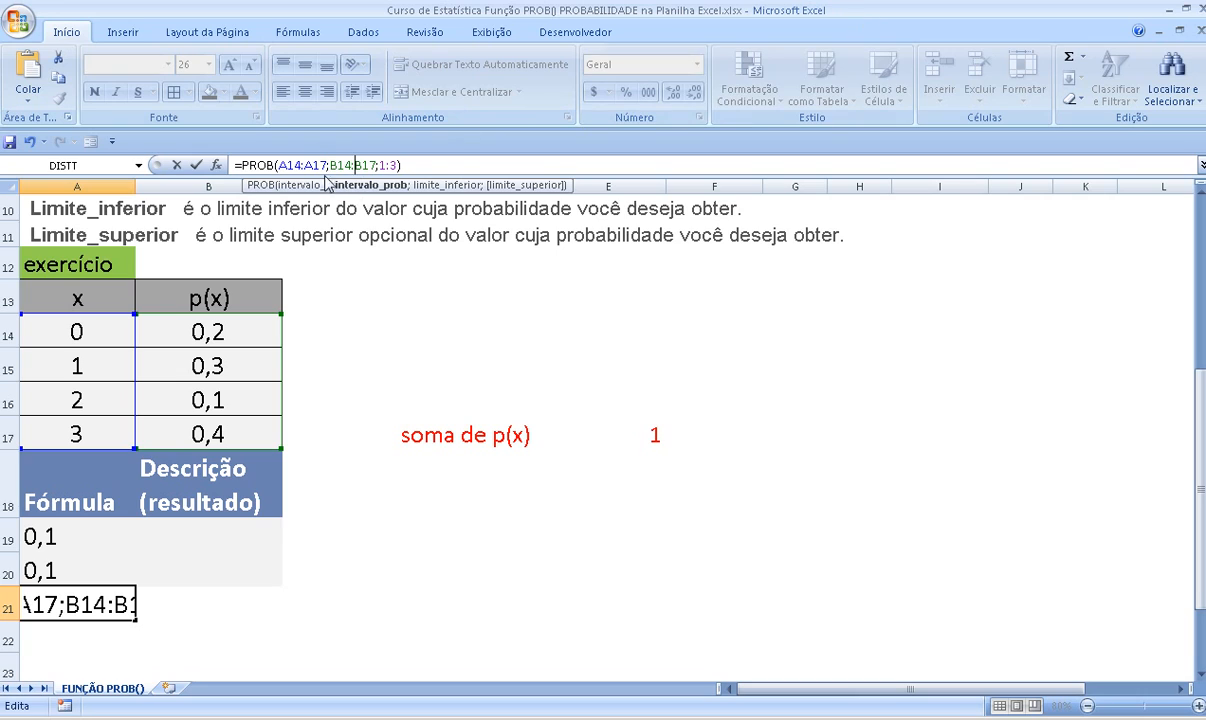
type("3")
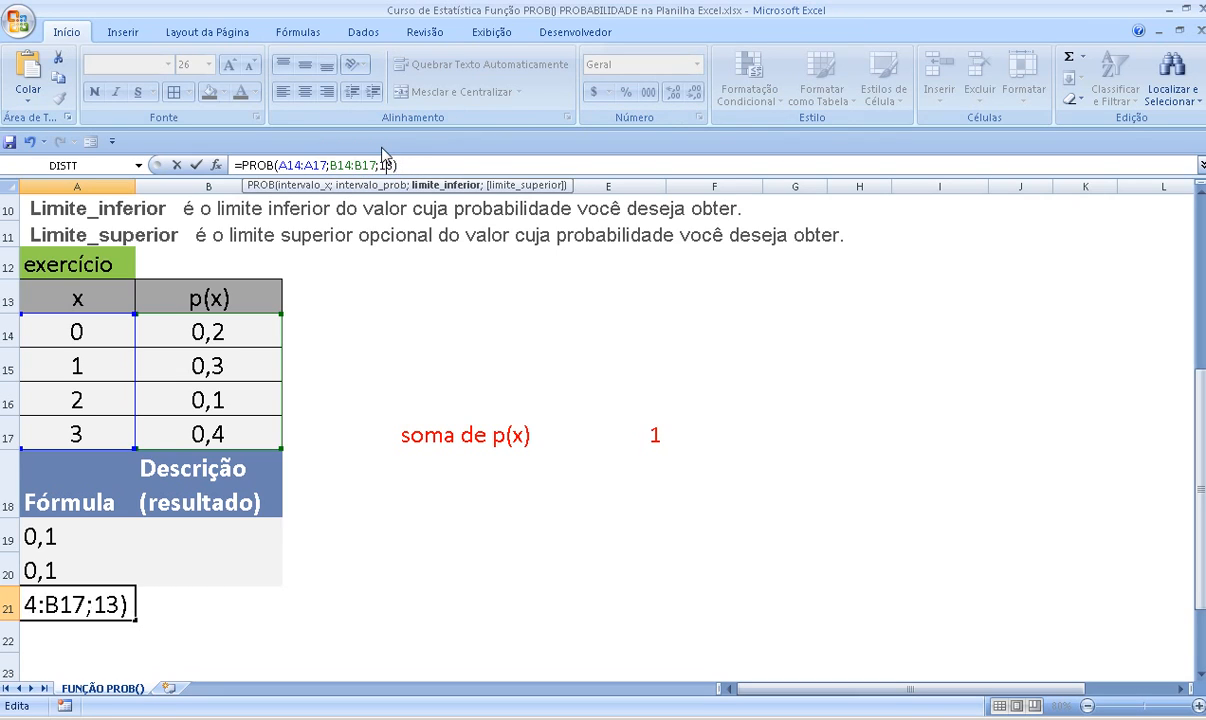
key("Return")
key("Up")
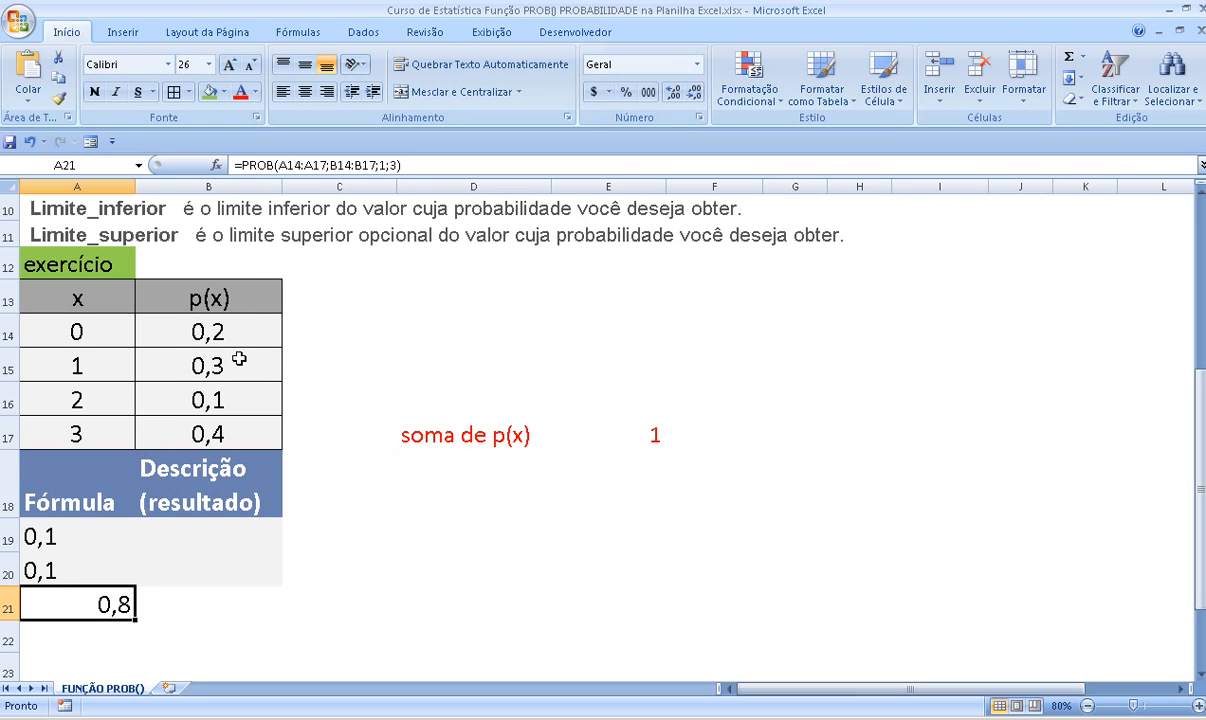
left_click_drag(218, 355, 222, 426)
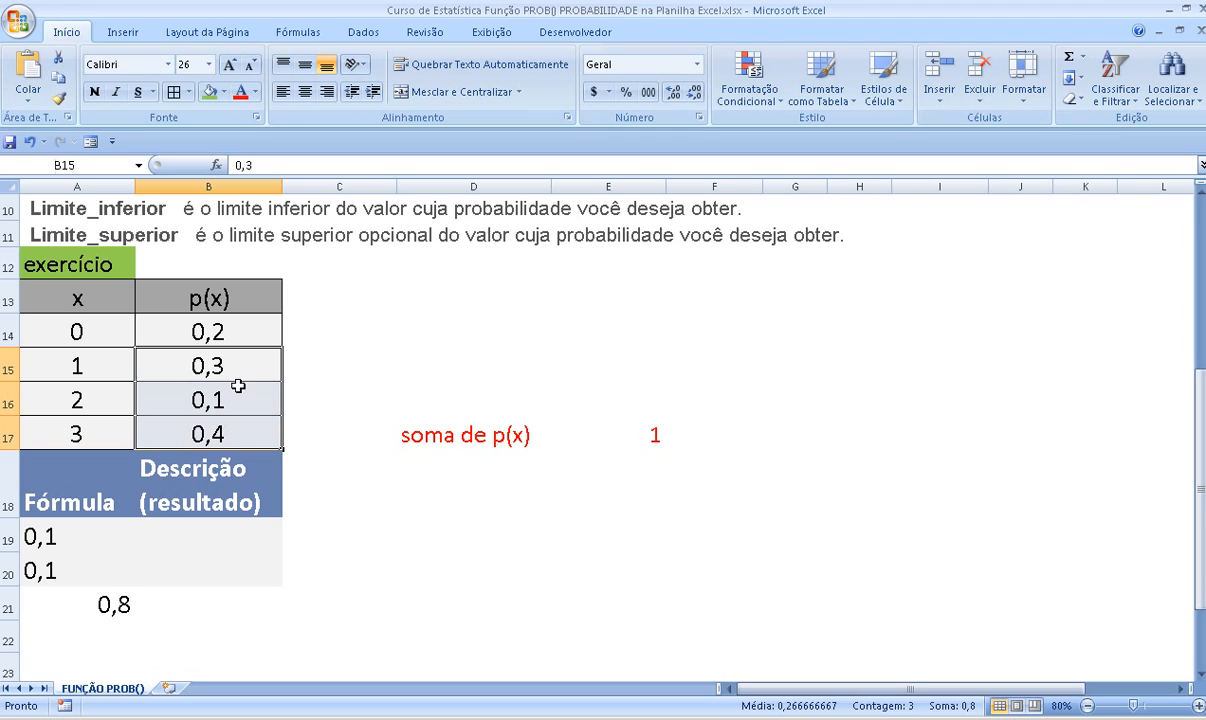
left_click(226, 366)
left_click(226, 392)
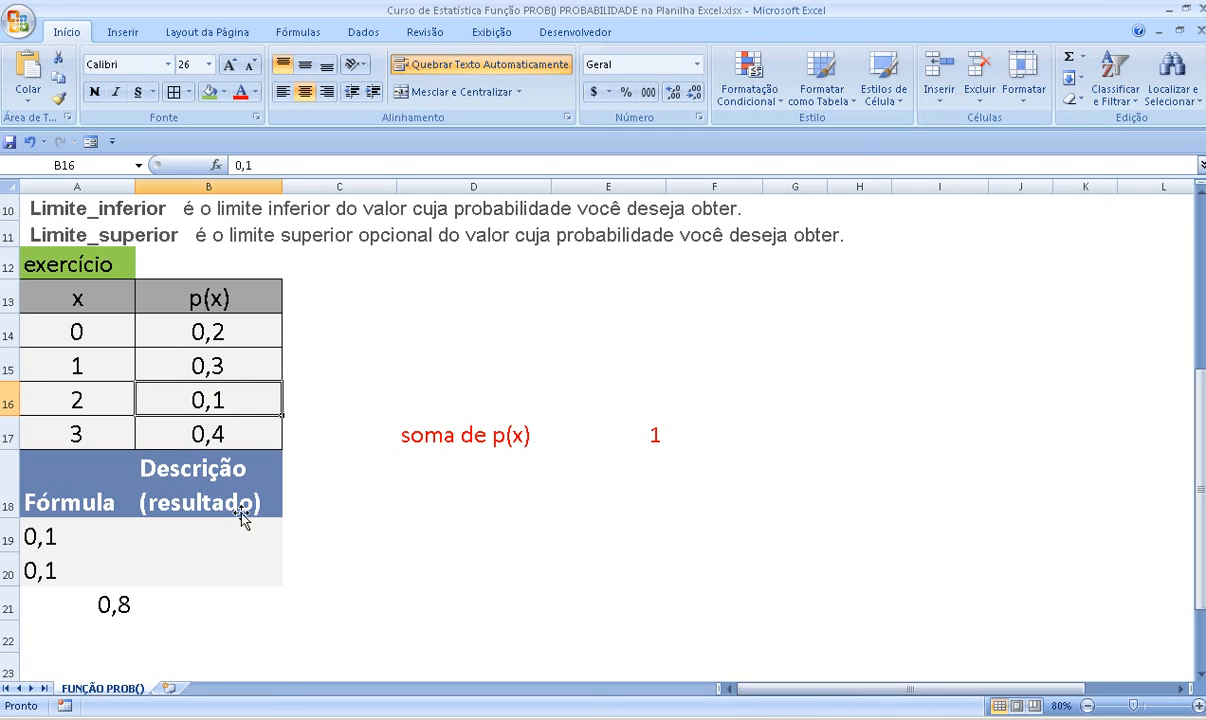
Enter =PROB(A14:A17;B14:B17;2,5) in cell A22 to get the probability of an x value missing from the table.
left_click(90, 625)
type("=")
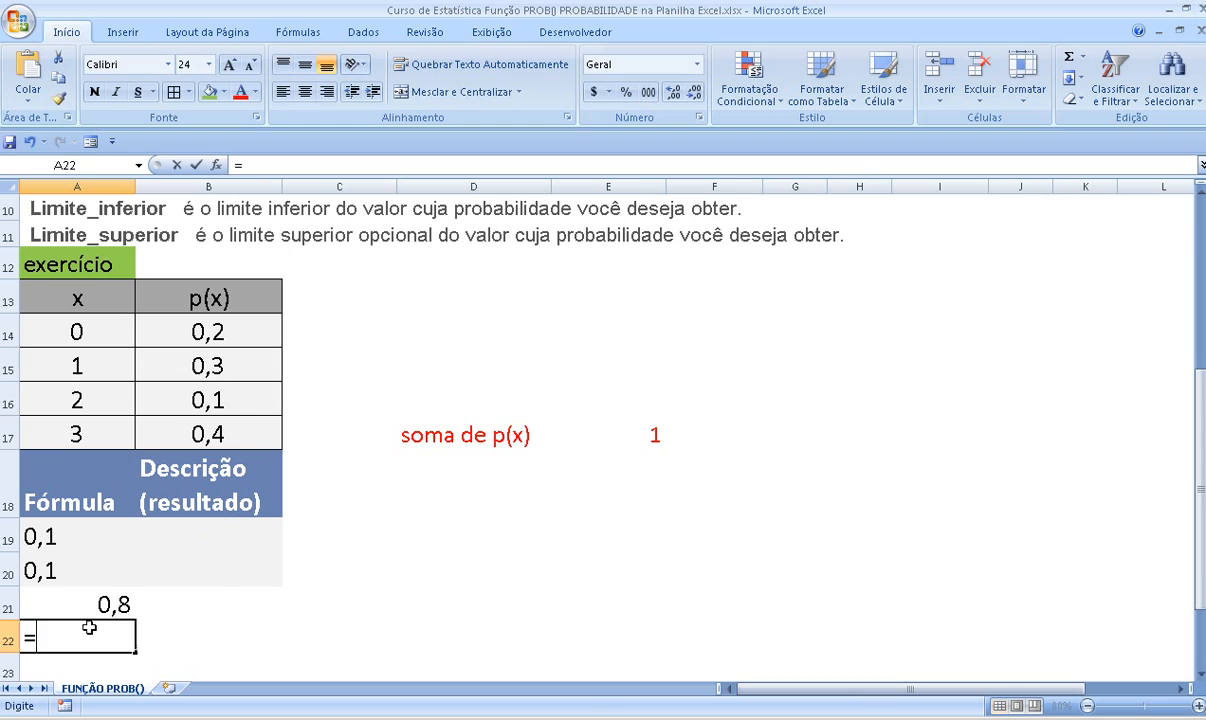
type("prob(")
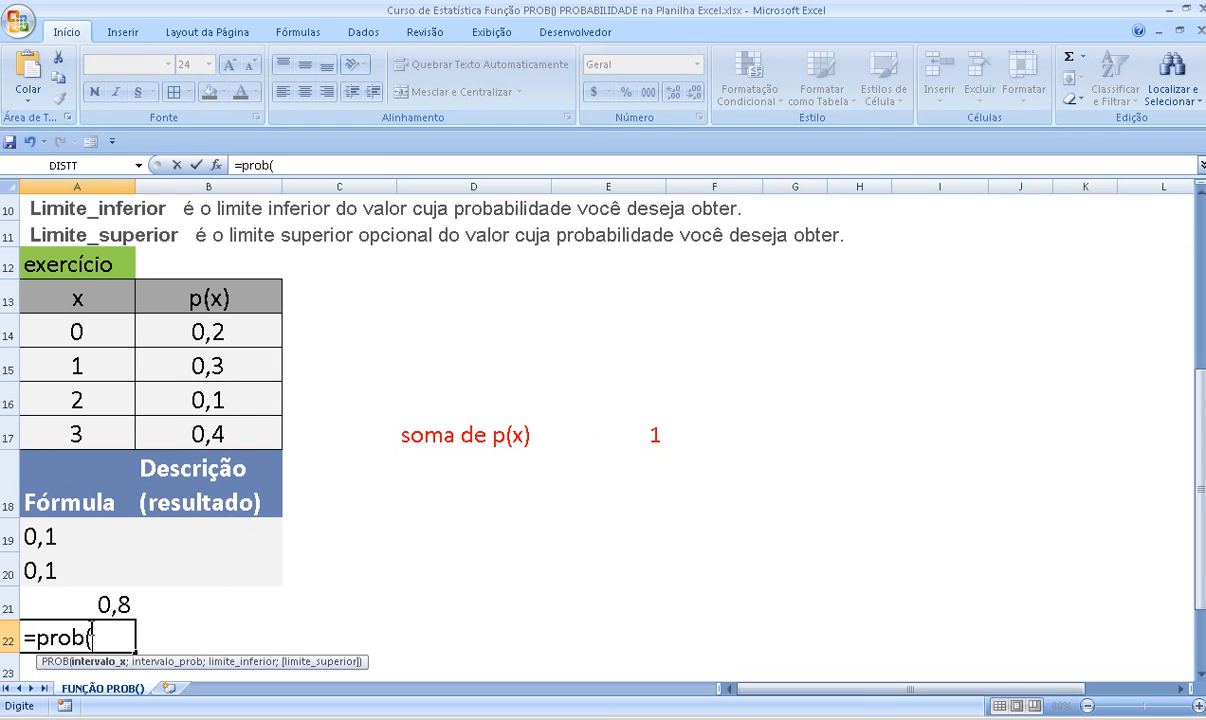
left_click_drag(100, 333, 79, 432)
type(";")
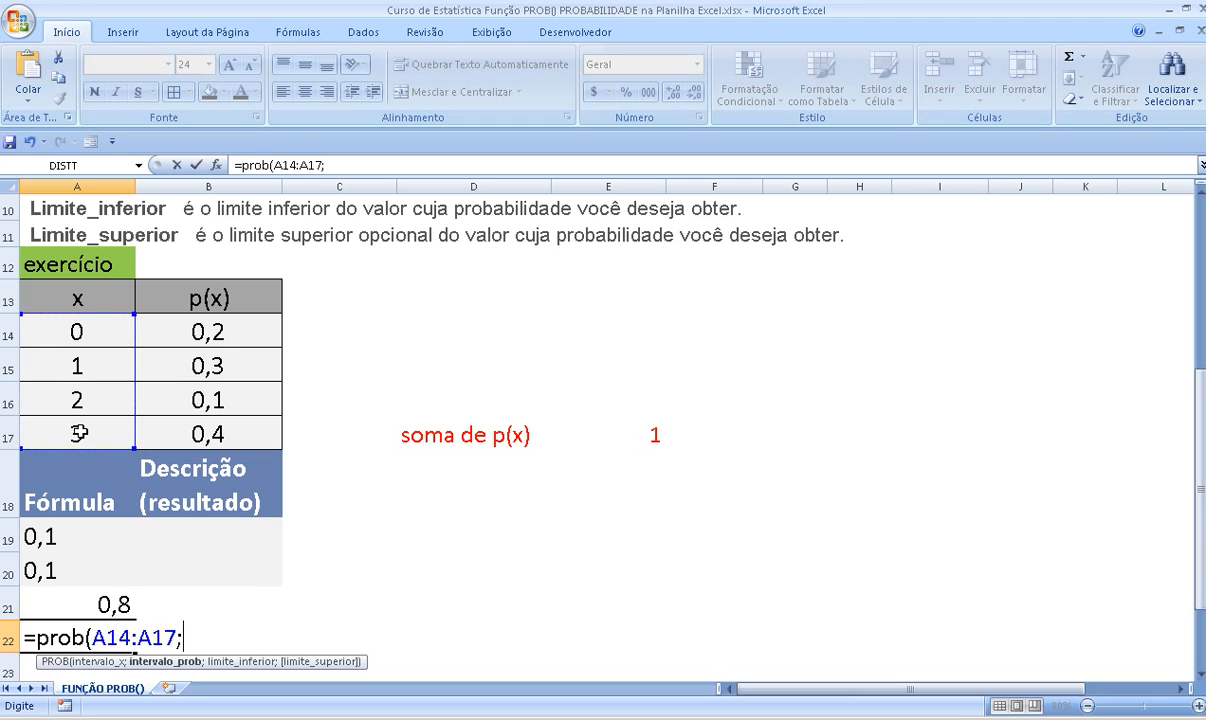
left_click_drag(182, 340, 194, 430)
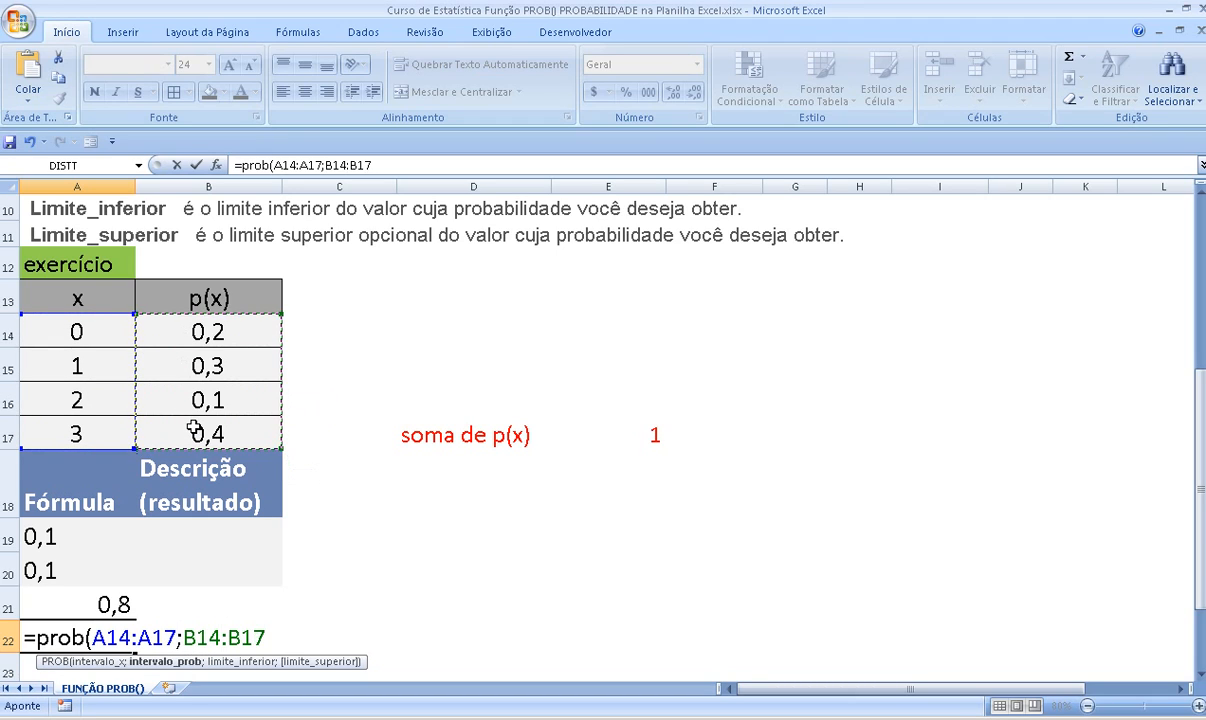
type(";")
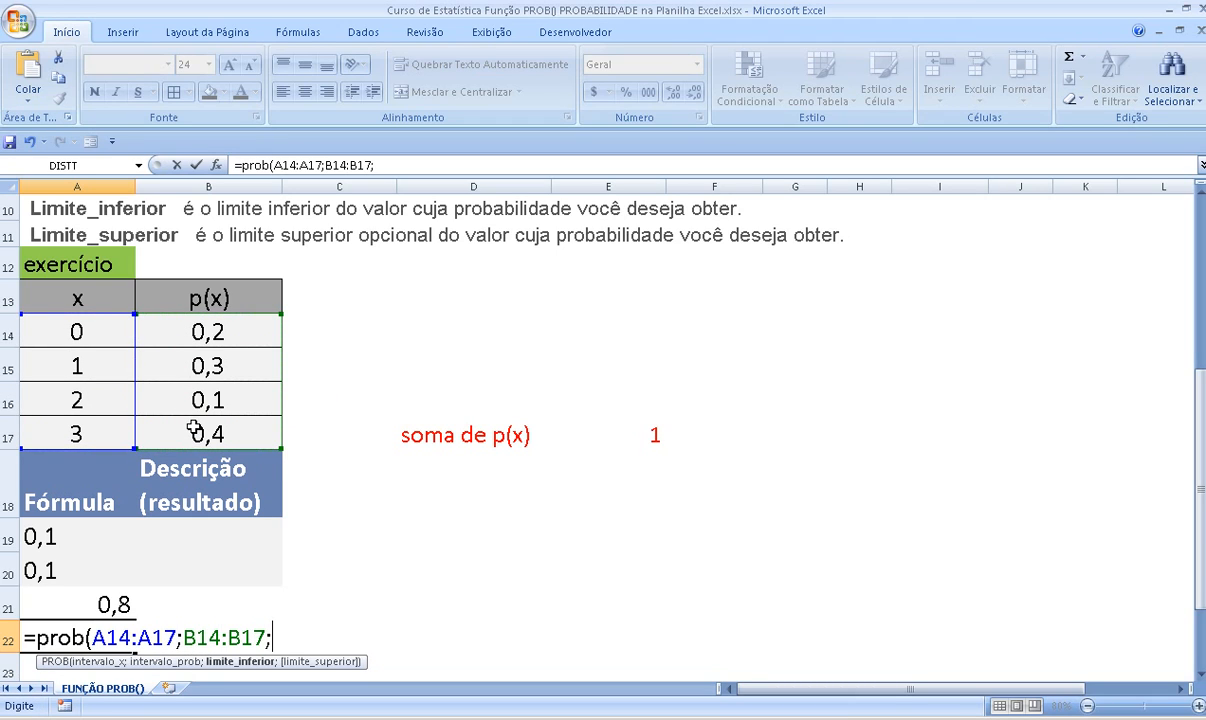
type("2,5")
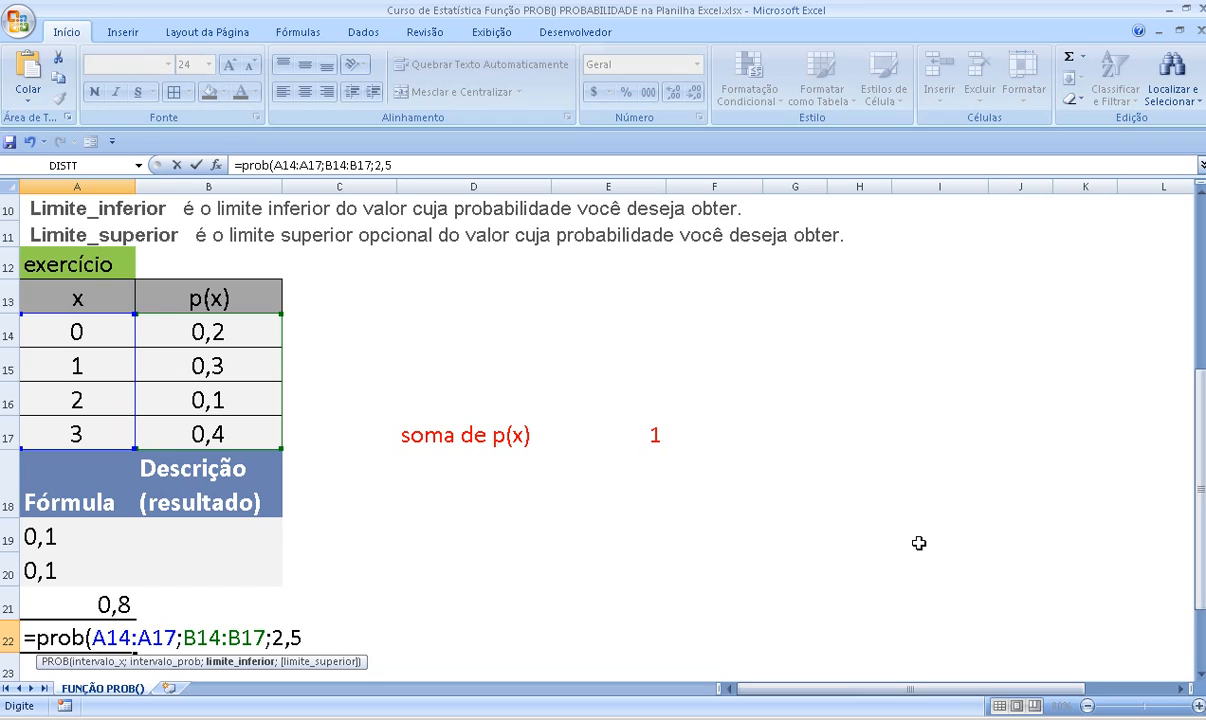
type(")")
key("Return")
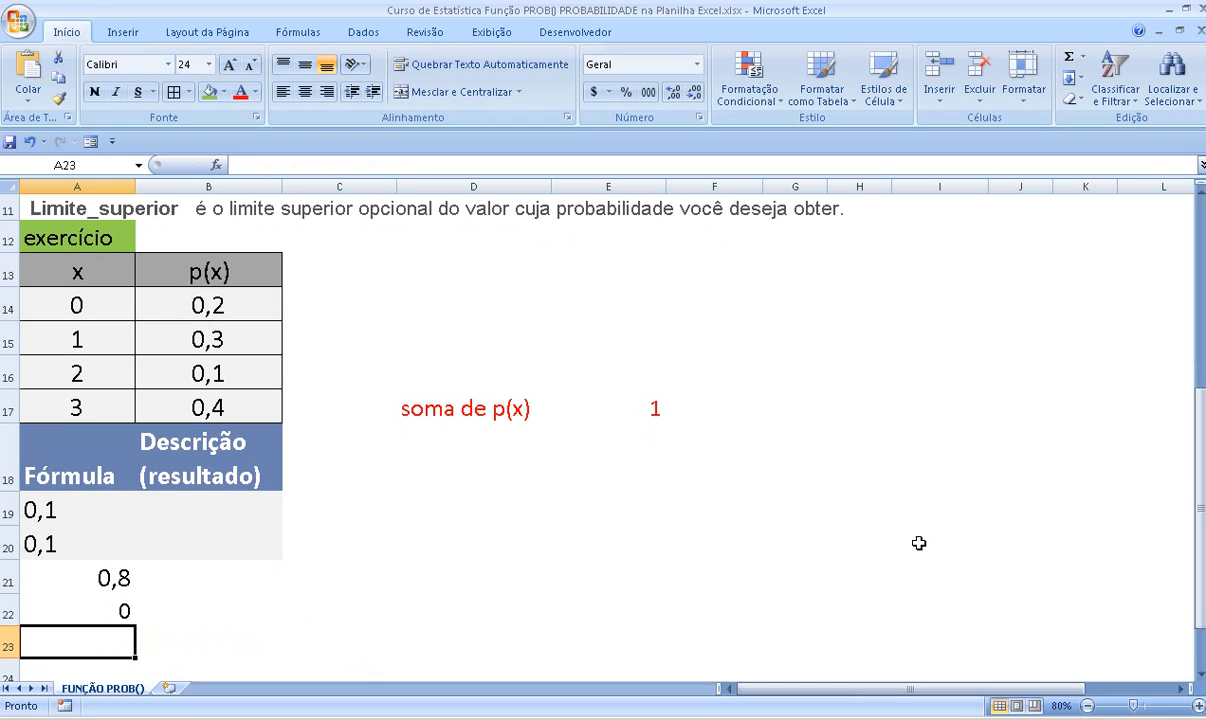
key("Up")
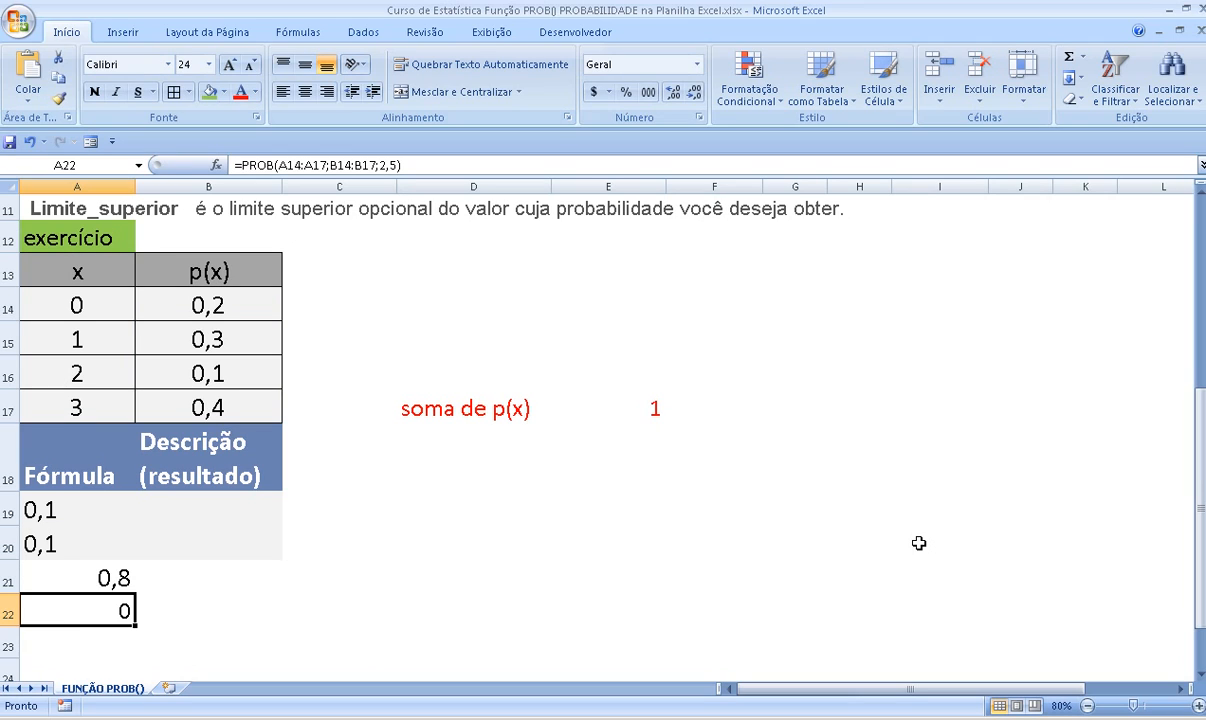